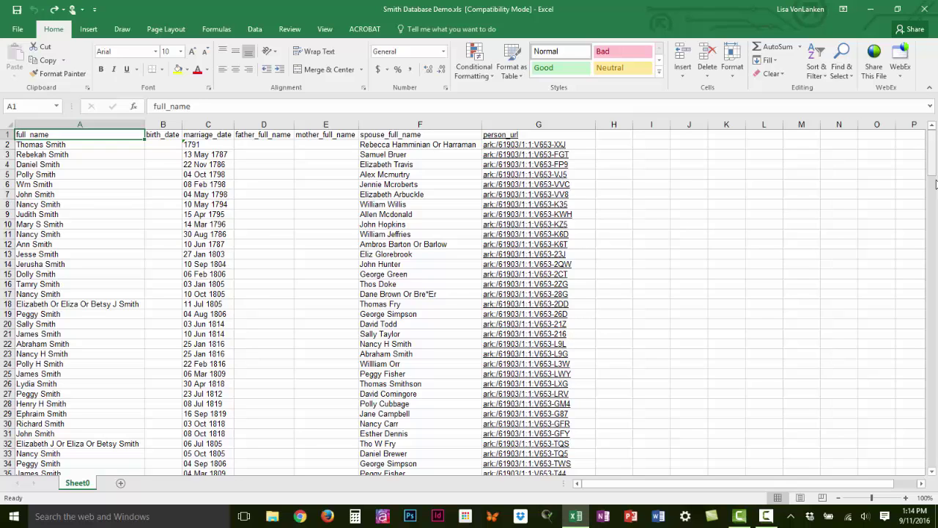
Rename headings A1–C1 to Full Name, Birth Date and Marriage Date
{"action": "left_click_drag", "start_coordinate": [934, 180], "coordinate": [935, 493]}
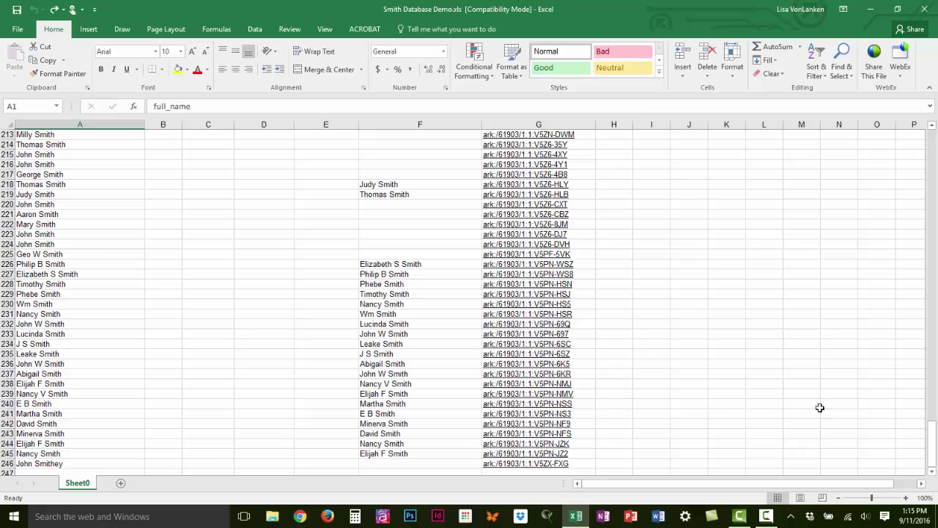
{"action": "left_click_drag", "start_coordinate": [930, 439], "coordinate": [935, 138]}
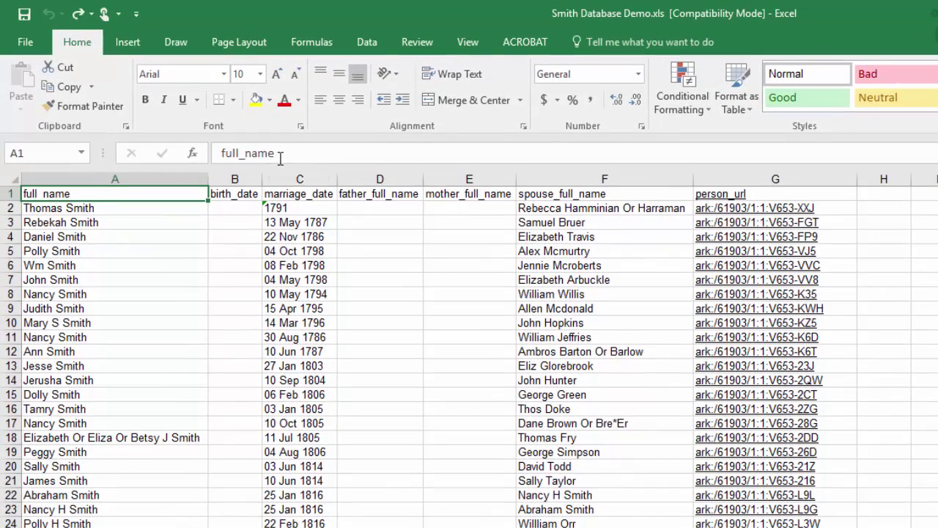
{"action": "left_click", "coordinate": [244, 135]}
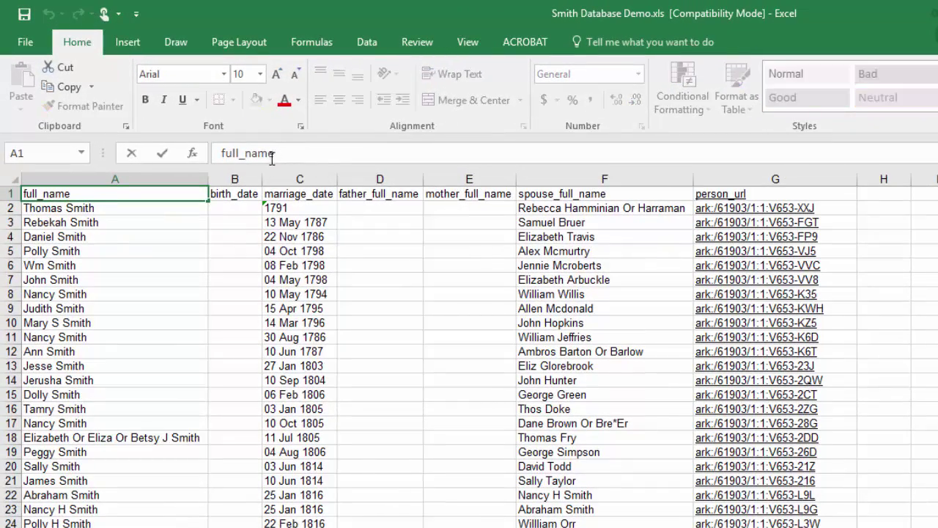
{"action": "left_click_drag", "start_coordinate": [272, 156], "coordinate": [200, 158]}
{"action": "type", "text": "Full"}
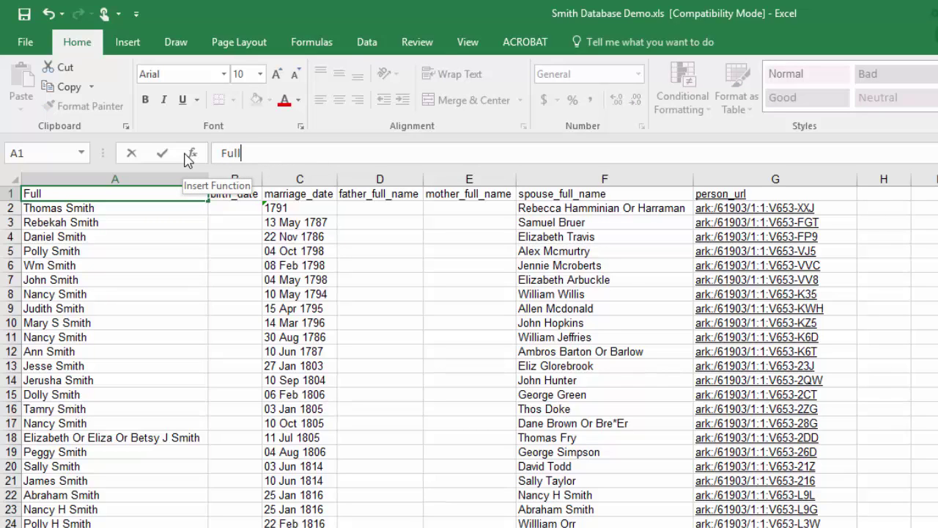
{"action": "type", "text": " Name"}
{"action": "left_click", "coordinate": [251, 193]}
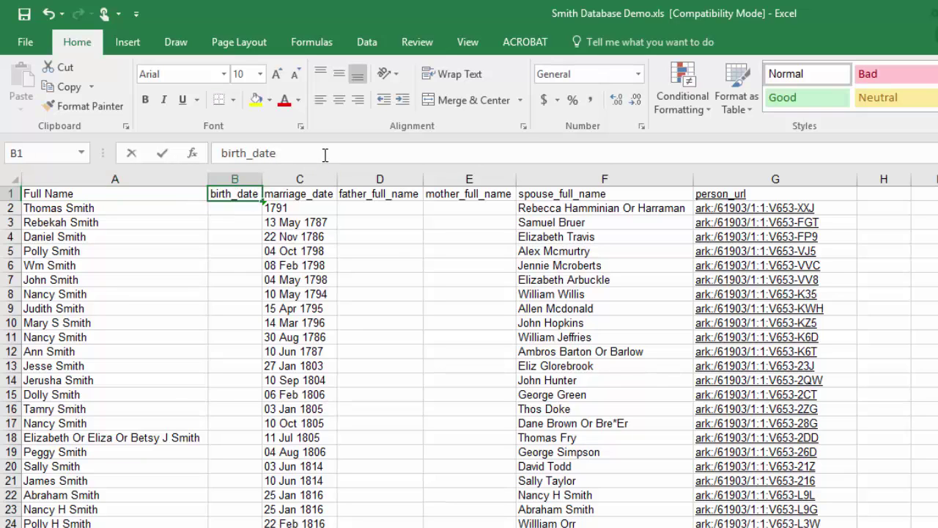
{"action": "left_click_drag", "start_coordinate": [298, 155], "coordinate": [214, 156]}
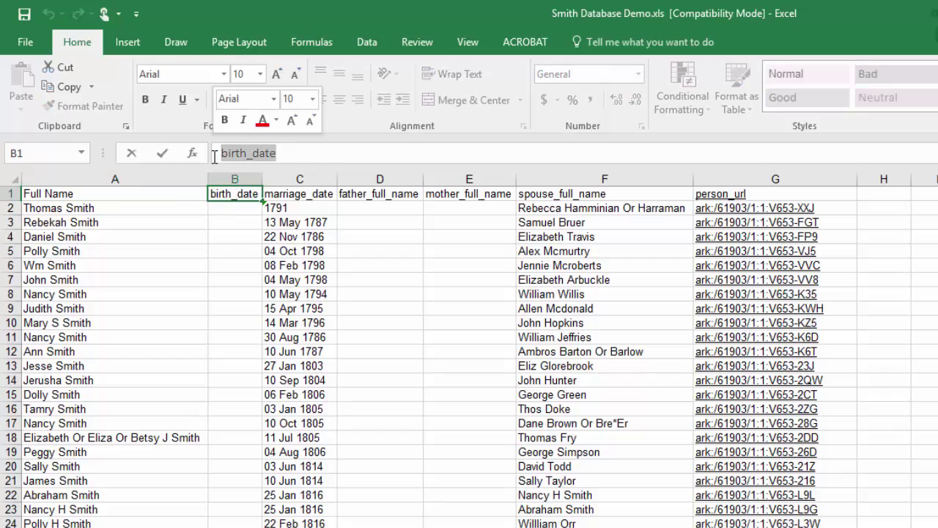
{"action": "type", "text": "Bir"}
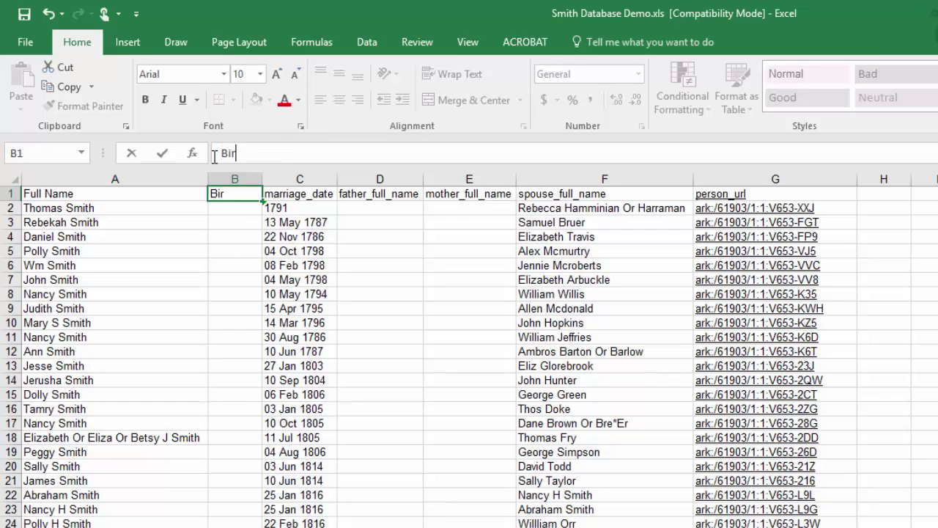
{"action": "type", "text": "th Date"}
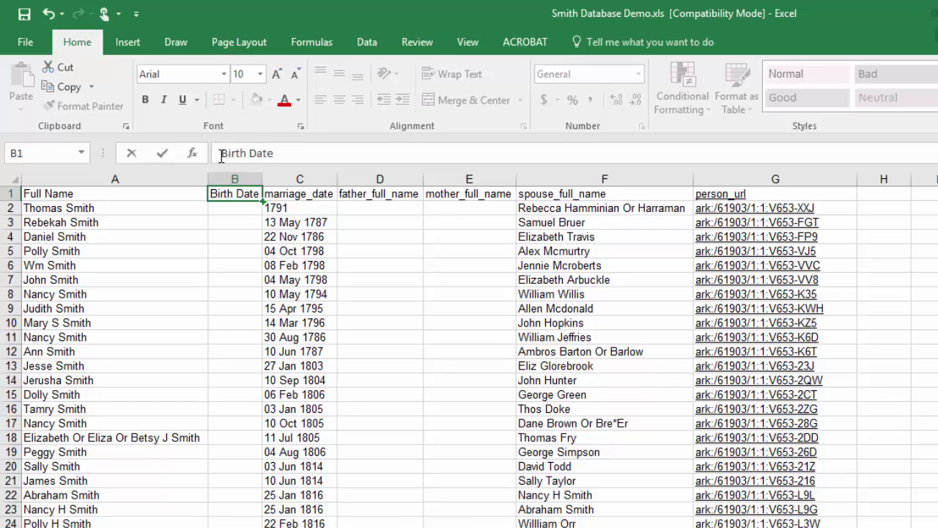
{"action": "left_click", "coordinate": [327, 192]}
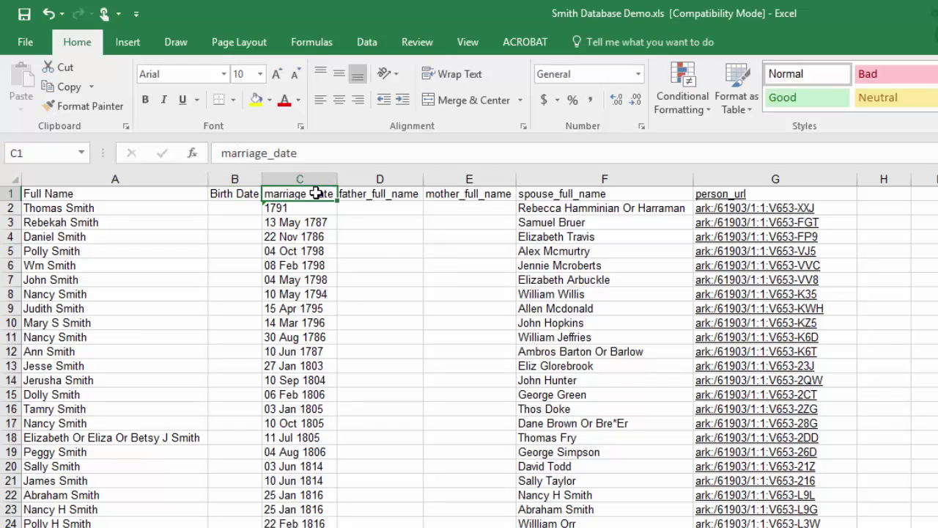
{"action": "key", "text": "F2"}
{"action": "left_click_drag", "start_coordinate": [335, 193], "coordinate": [235, 183]}
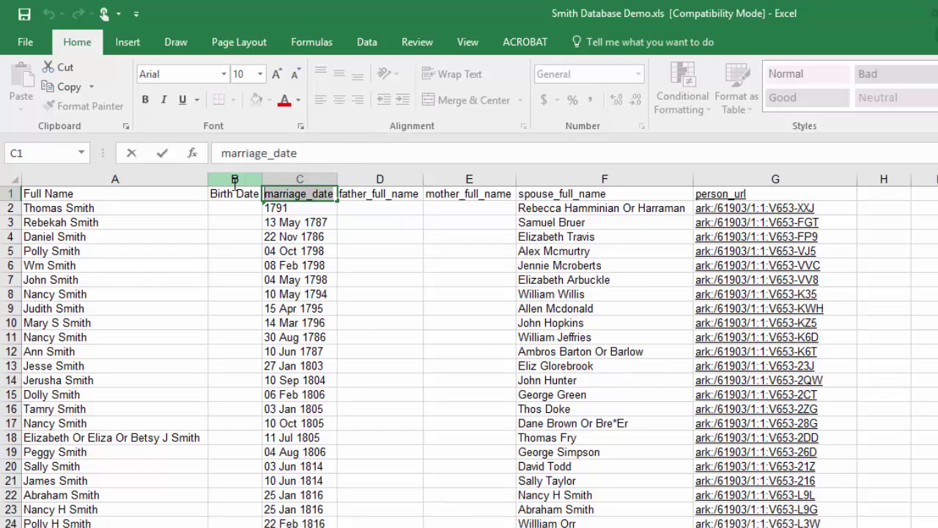
{"action": "type", "text": "Marriage Date"}
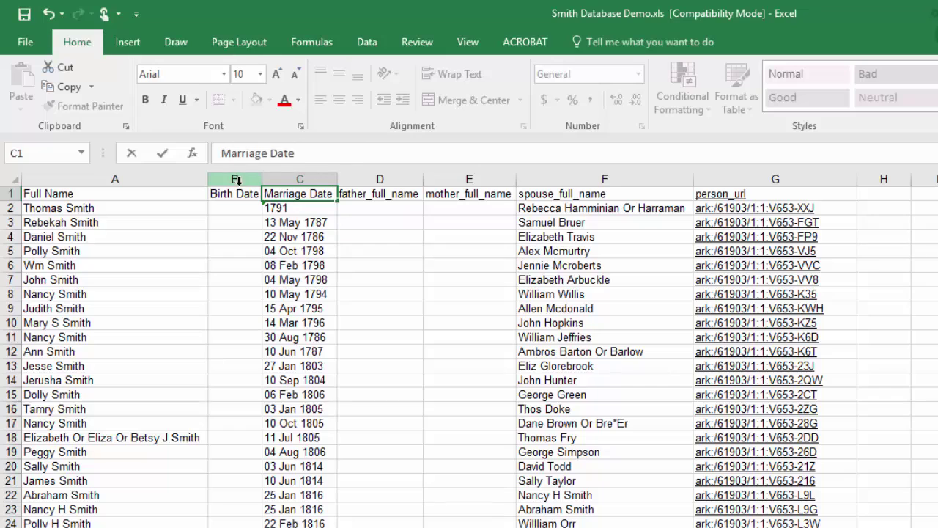
{"action": "left_click", "coordinate": [372, 192]}
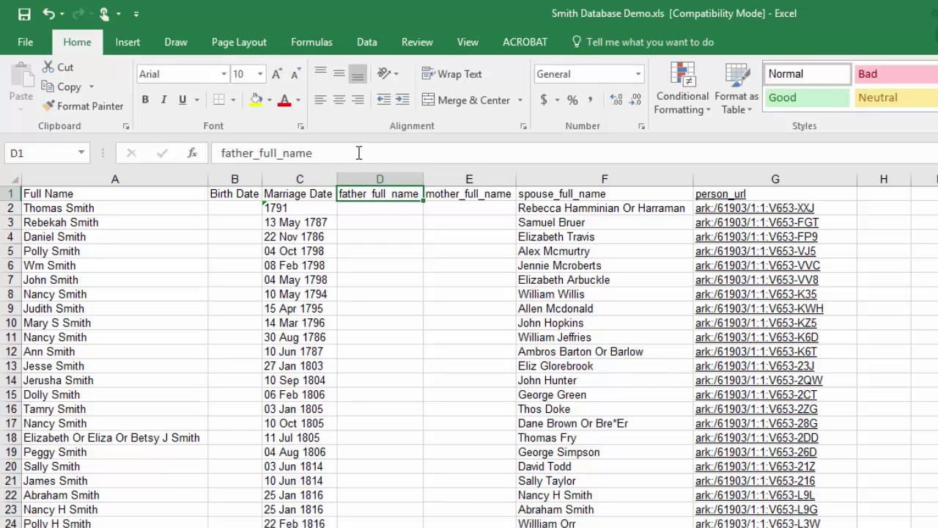
Rename headings D1–G1 to Father, Mother, Spouse and Link
{"action": "double_click", "coordinate": [284, 152]}
{"action": "type", "text": "Father"}
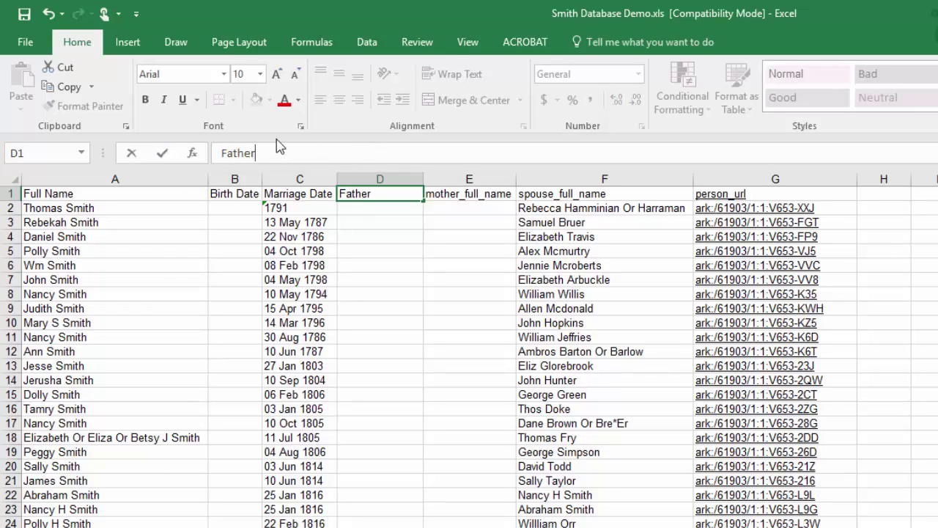
{"action": "left_click", "coordinate": [481, 192]}
{"action": "left_click_drag", "start_coordinate": [357, 155], "coordinate": [189, 158]}
{"action": "type", "text": "Mother"}
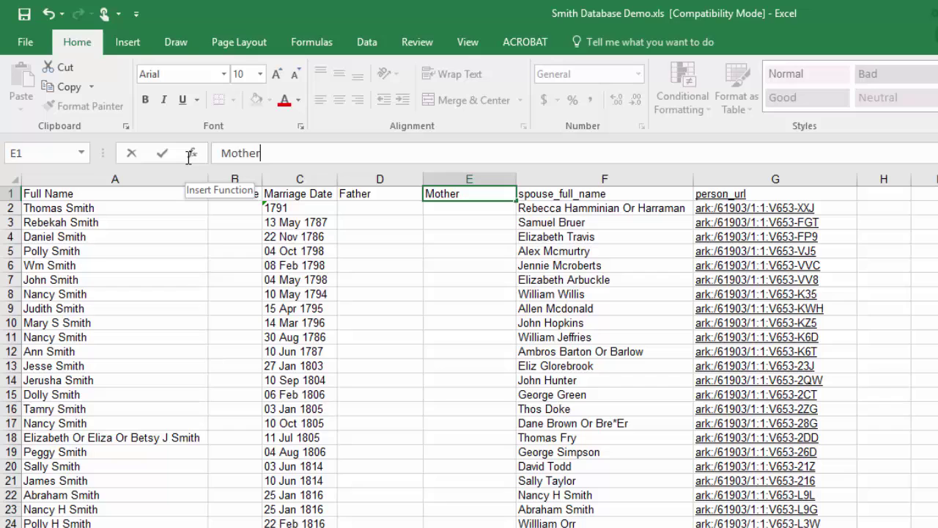
{"action": "key", "text": "ctrl+Return"}
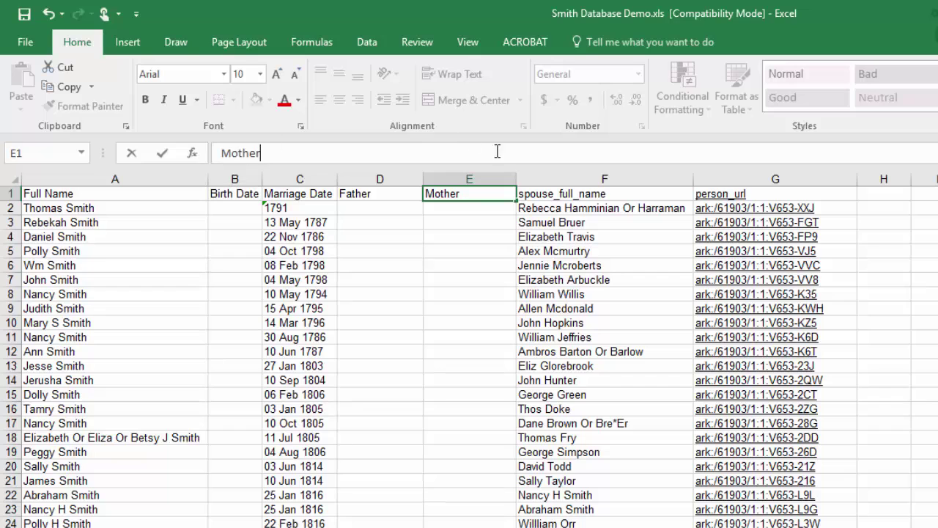
{"action": "left_click", "coordinate": [557, 193]}
{"action": "left_click_drag", "start_coordinate": [295, 154], "coordinate": [98, 159]}
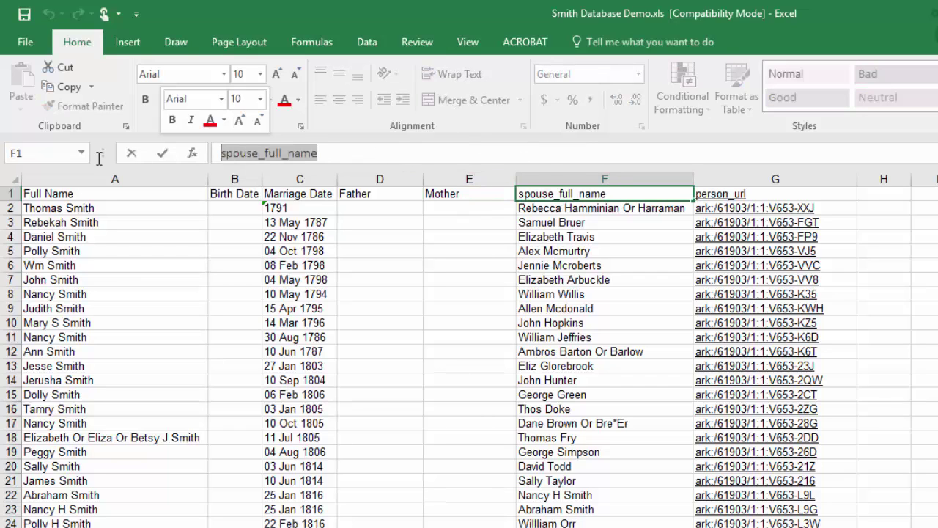
{"action": "type", "text": "Spouse"}
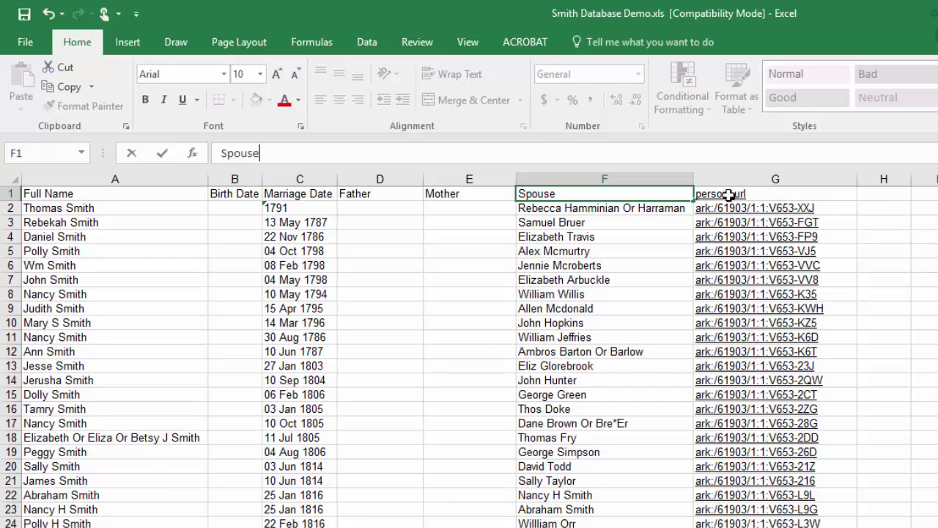
{"action": "left_click", "coordinate": [766, 197]}
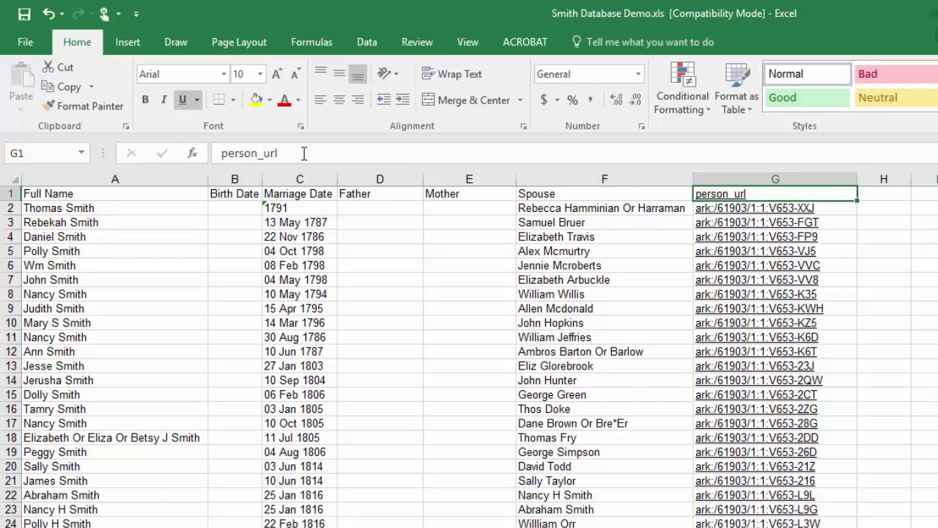
{"action": "left_click_drag", "start_coordinate": [304, 152], "coordinate": [189, 157]}
{"action": "type", "text": "Link"}
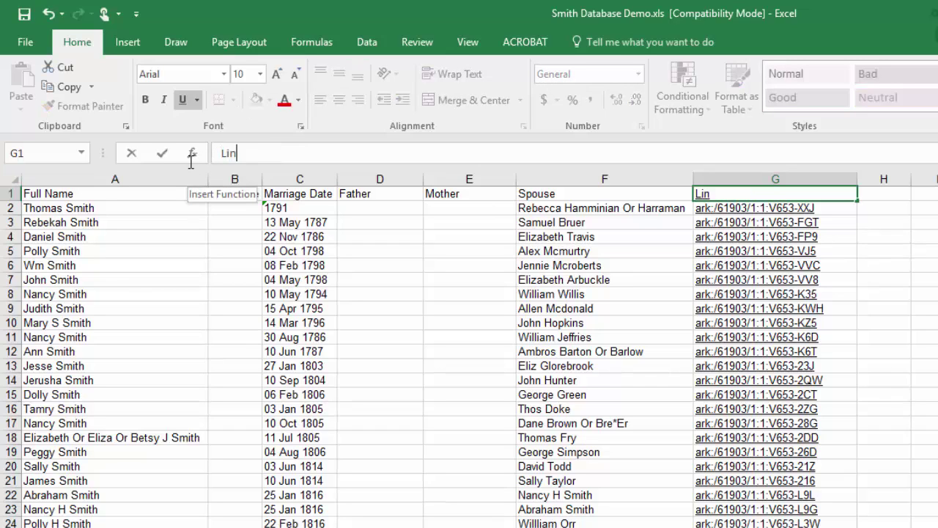
{"action": "left_click", "coordinate": [850, 195]}
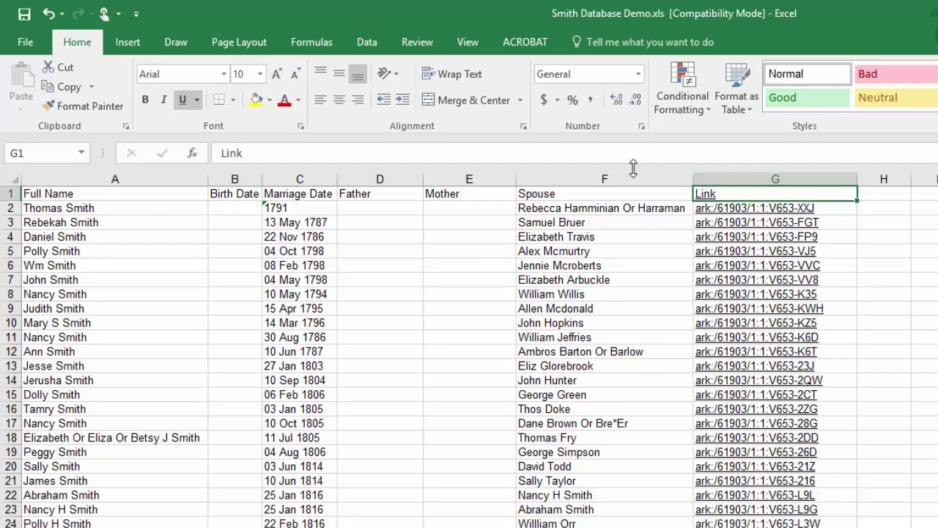
Bold the entire row 1 and enlarge its font two steps to 12 point
{"action": "left_click", "coordinate": [577, 173]}
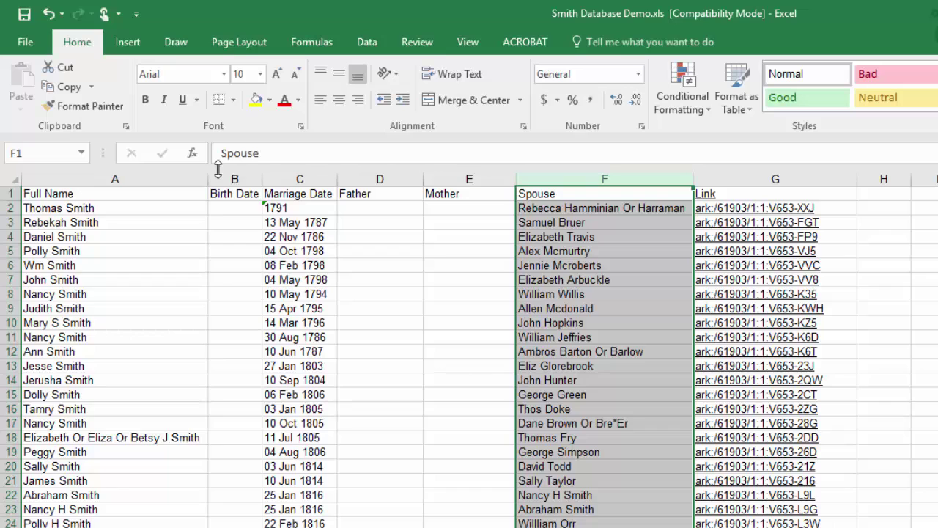
{"action": "left_click", "coordinate": [167, 173]}
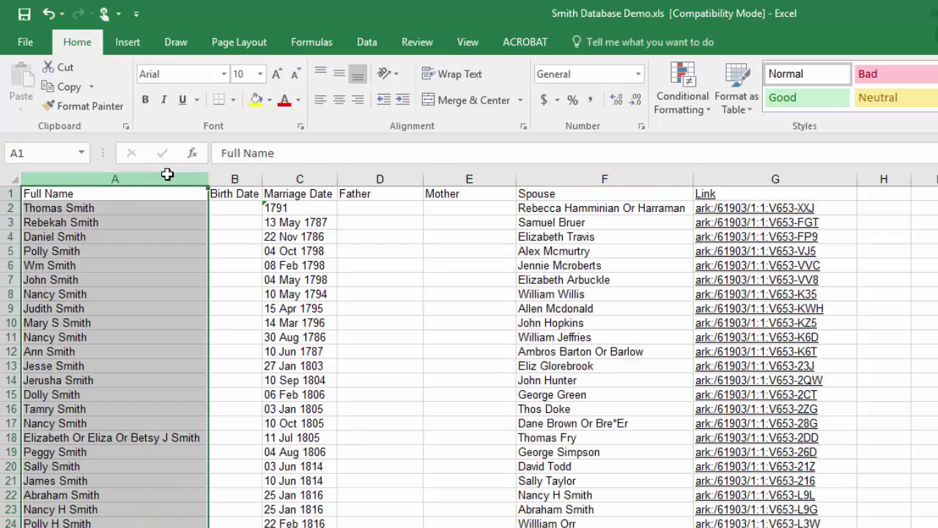
{"action": "left_click", "coordinate": [10, 195]}
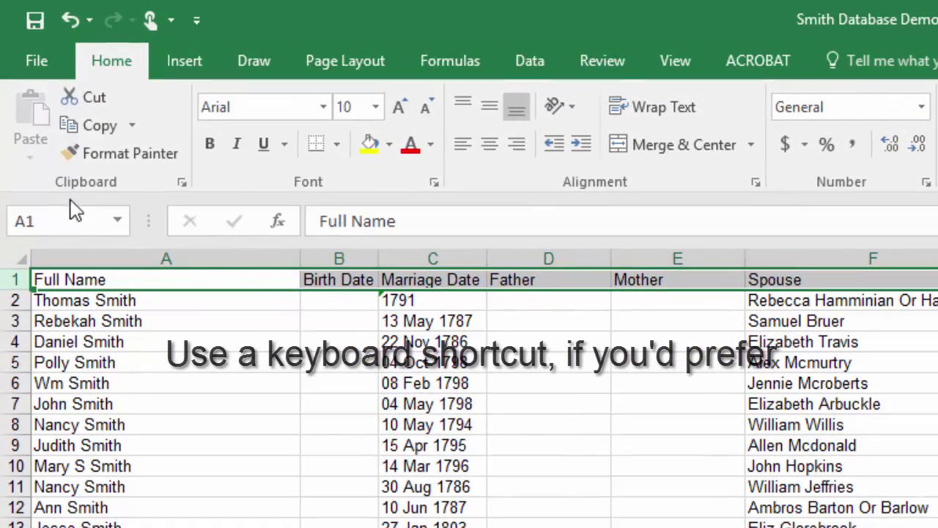
{"action": "left_click", "coordinate": [205, 149]}
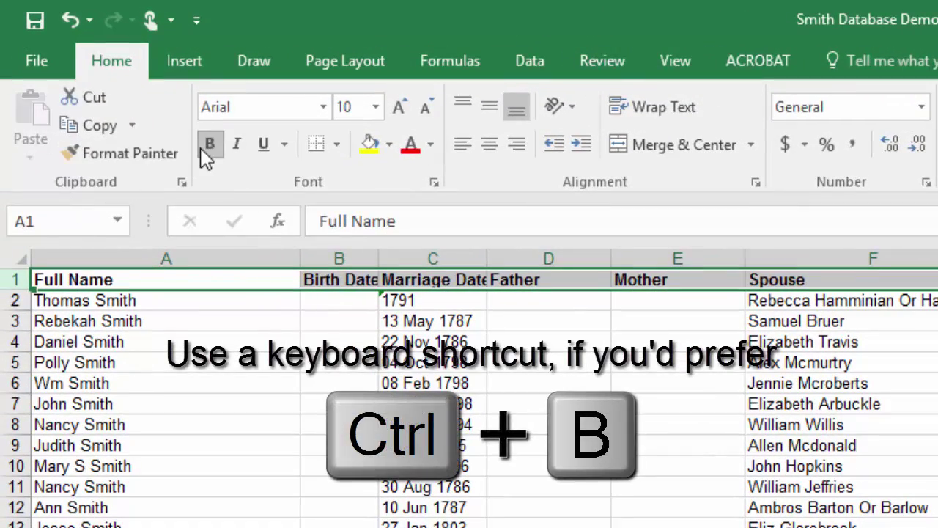
{"action": "left_click", "coordinate": [397, 108]}
{"action": "left_click", "coordinate": [397, 107]}
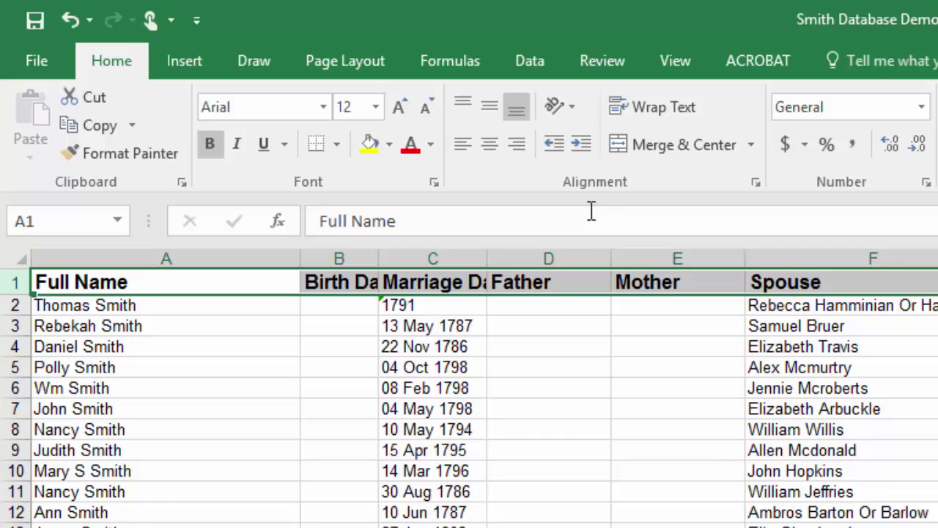
Wrap the header text, align it left and centre it vertically in row 1
{"action": "left_click", "coordinate": [648, 109]}
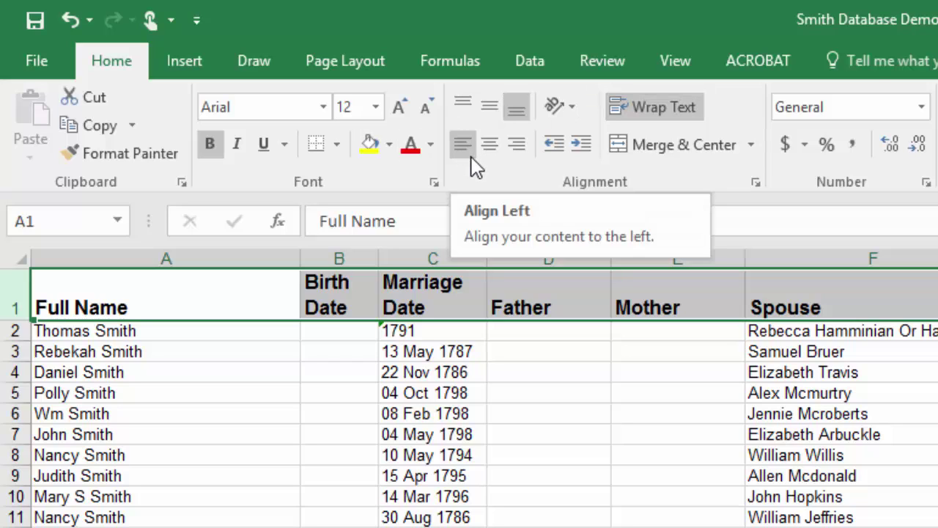
{"action": "left_click", "coordinate": [492, 156]}
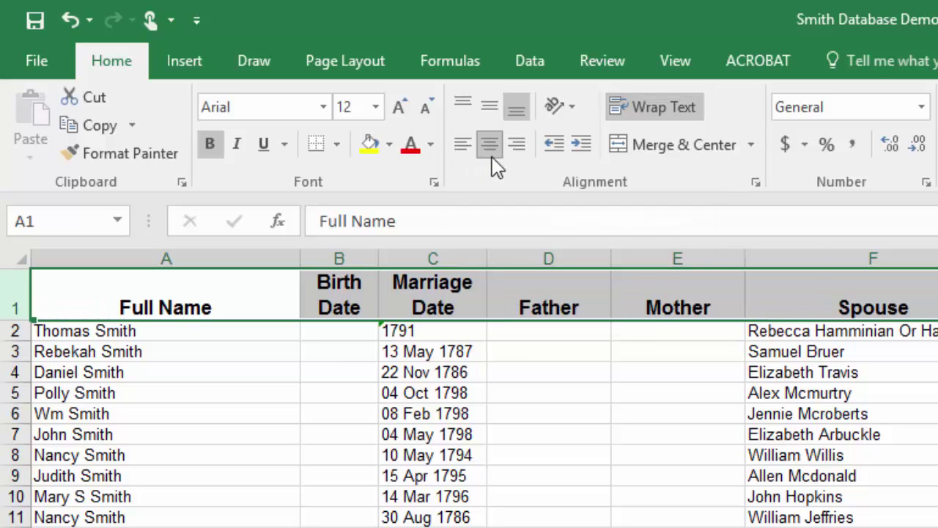
{"action": "left_click", "coordinate": [523, 165]}
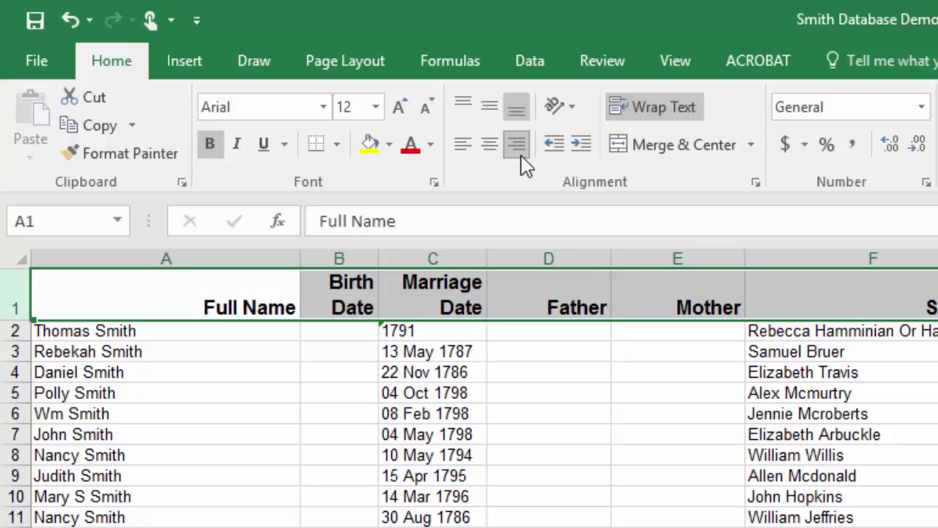
{"action": "left_click", "coordinate": [462, 154]}
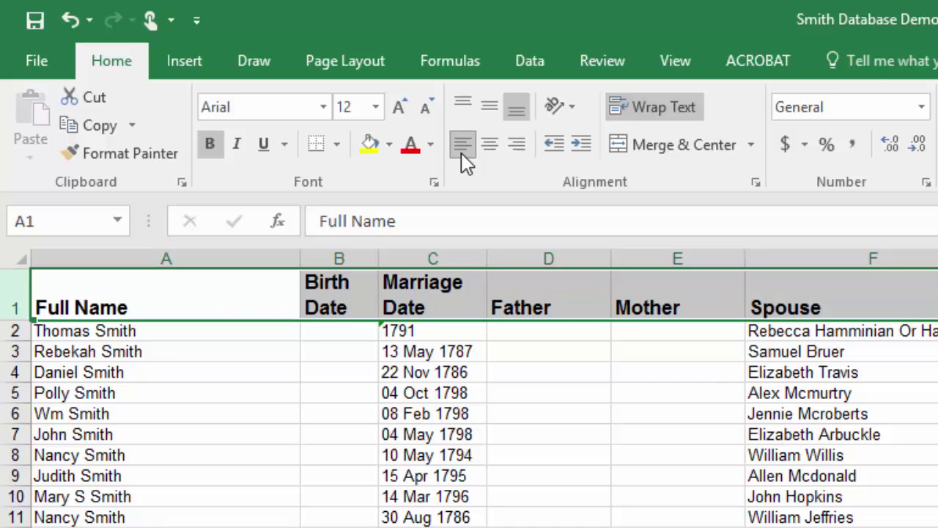
{"action": "left_click", "coordinate": [483, 113]}
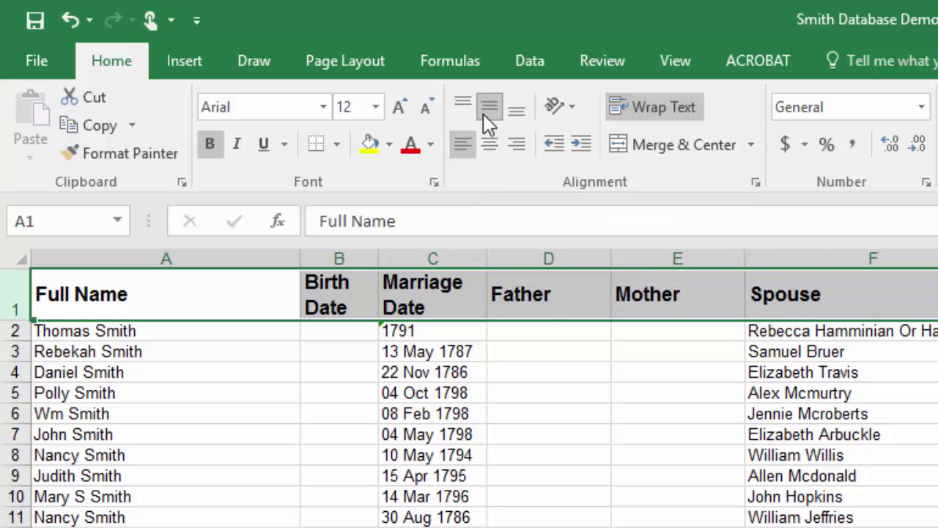
{"action": "left_click", "coordinate": [464, 102]}
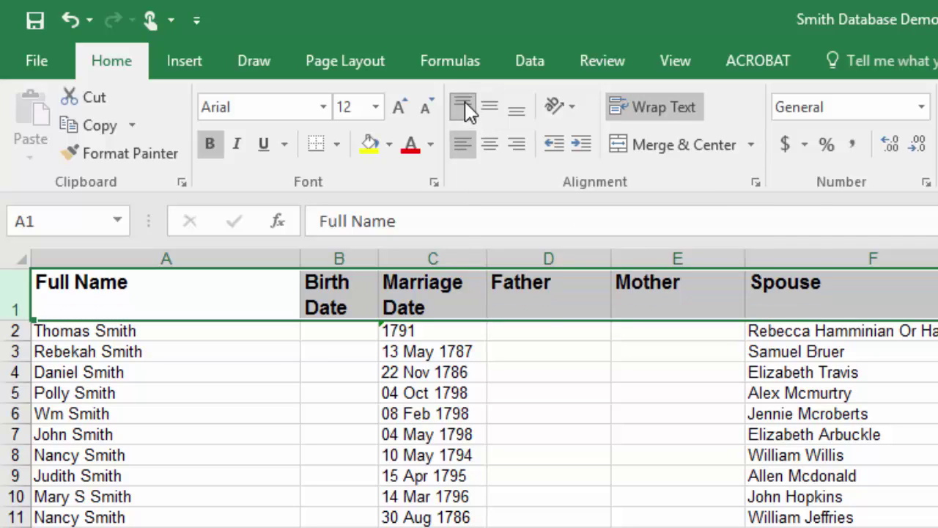
{"action": "left_click", "coordinate": [516, 109]}
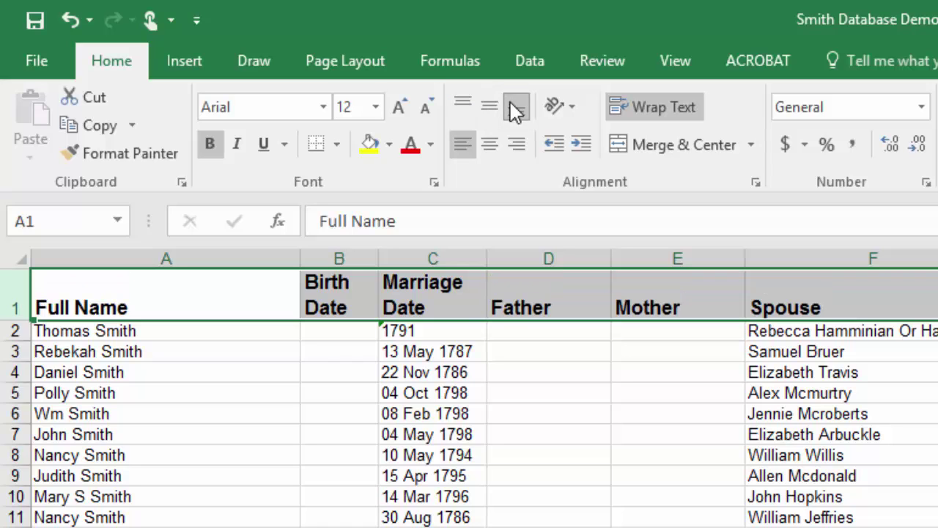
{"action": "left_click", "coordinate": [490, 106]}
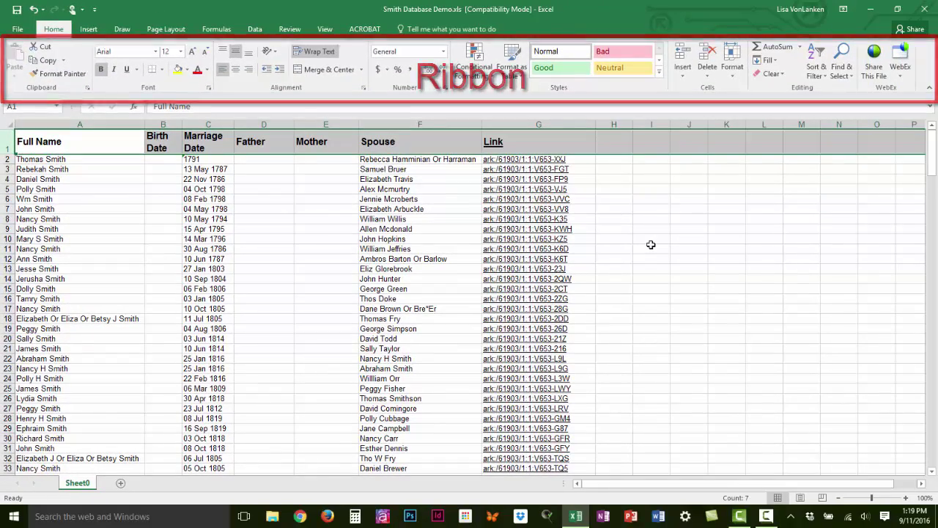
{"action": "scroll", "coordinate": [651, 244], "scroll_direction": "down", "scroll_amount": 8}
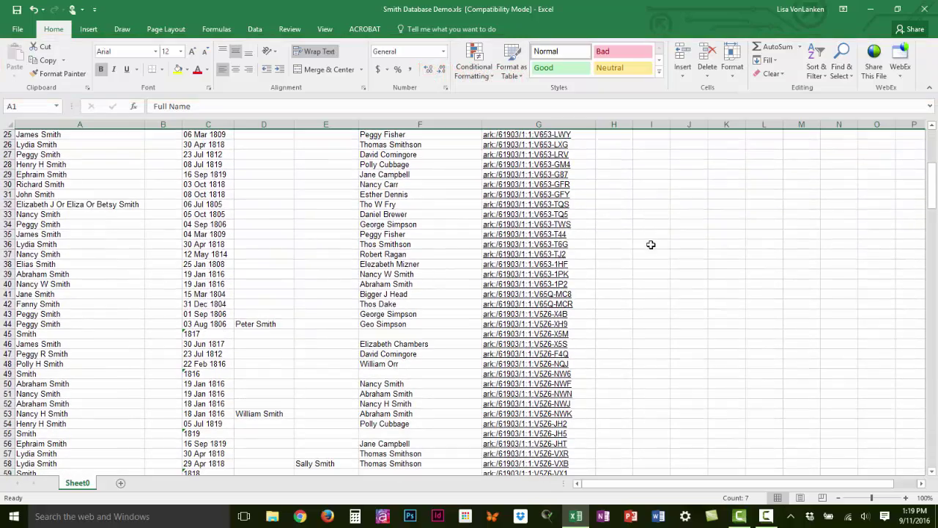
{"action": "scroll", "coordinate": [650, 244], "scroll_direction": "up", "scroll_amount": 8}
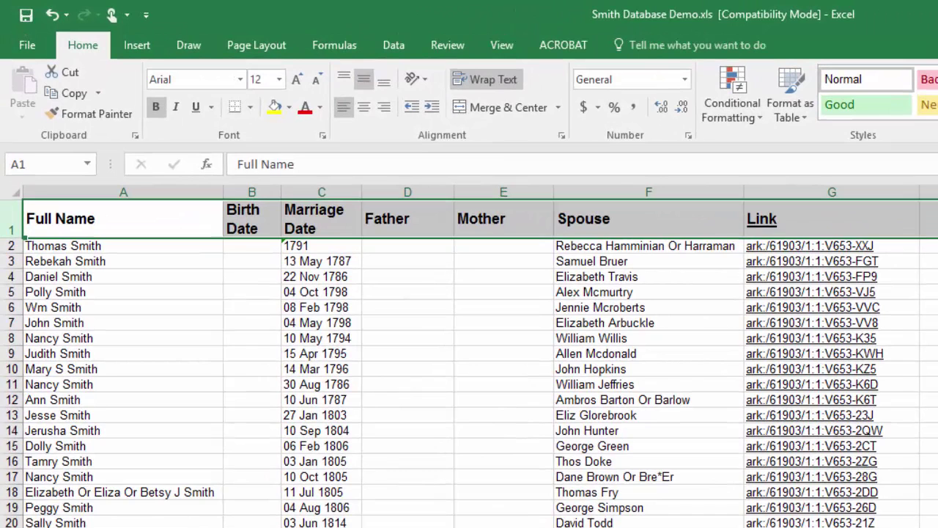
Freeze the top row and scroll the records to check the headings stay visible
{"action": "left_click", "coordinate": [496, 45]}
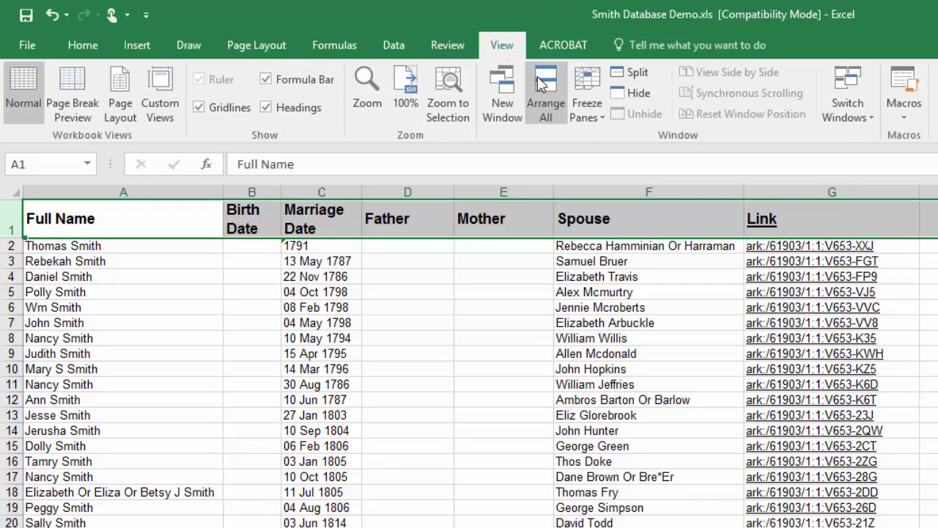
{"action": "left_click", "coordinate": [602, 119]}
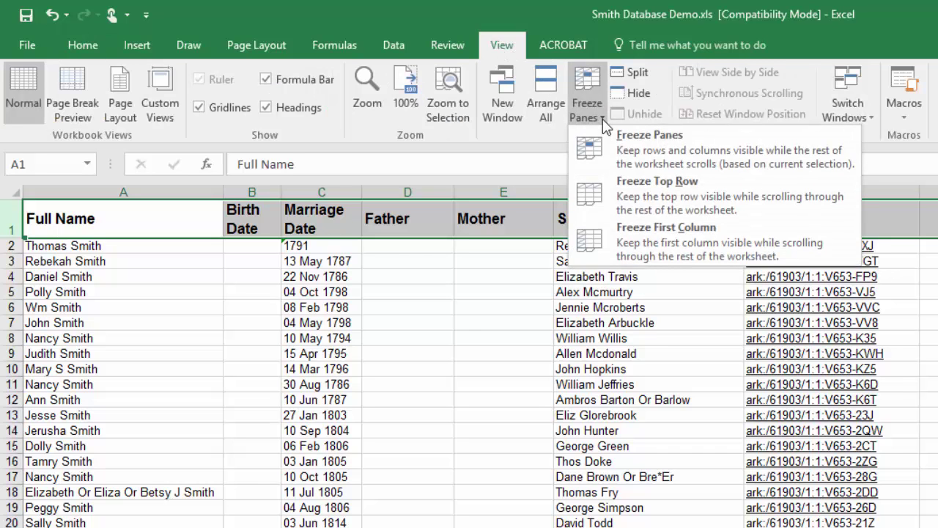
{"action": "left_click", "coordinate": [619, 191]}
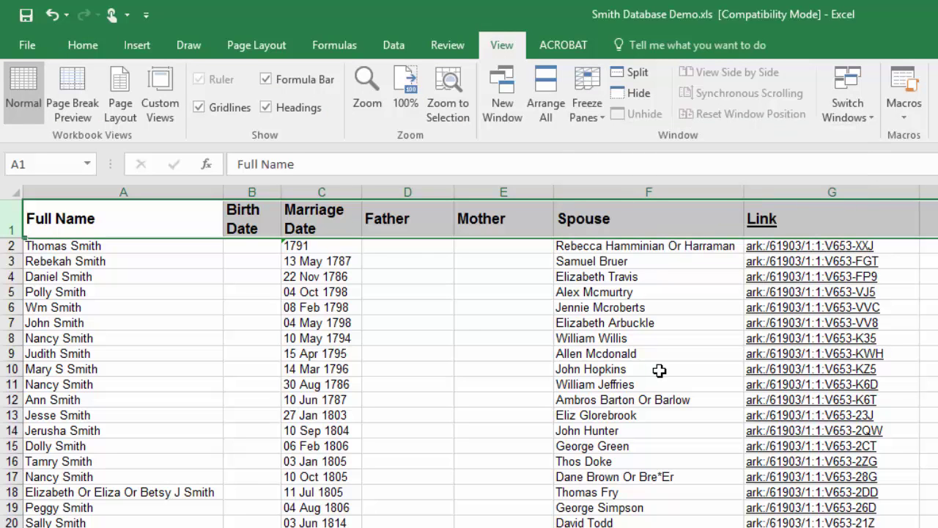
{"action": "scroll", "coordinate": [660, 370], "scroll_direction": "down", "scroll_amount": 17}
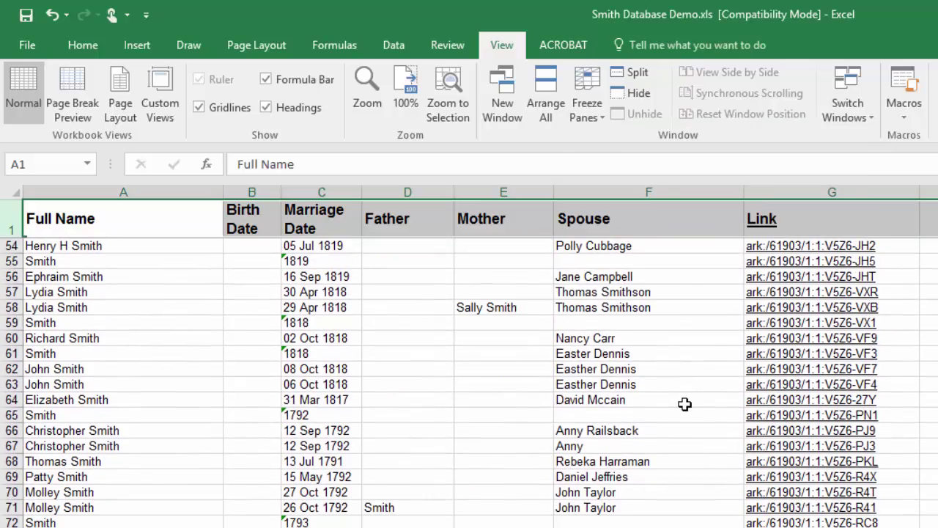
{"action": "scroll", "coordinate": [684, 404], "scroll_direction": "up", "scroll_amount": 16}
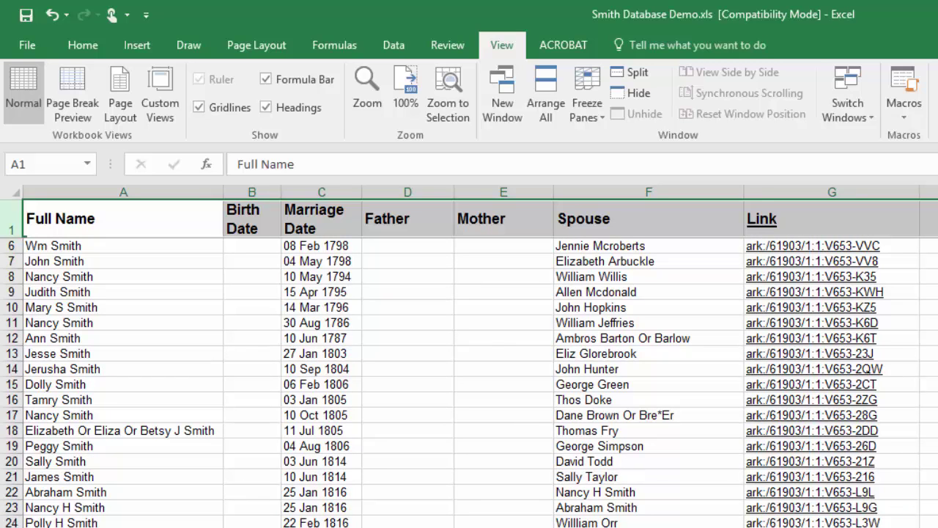
{"action": "scroll", "coordinate": [469, 382], "scroll_direction": "up", "scroll_amount": 2}
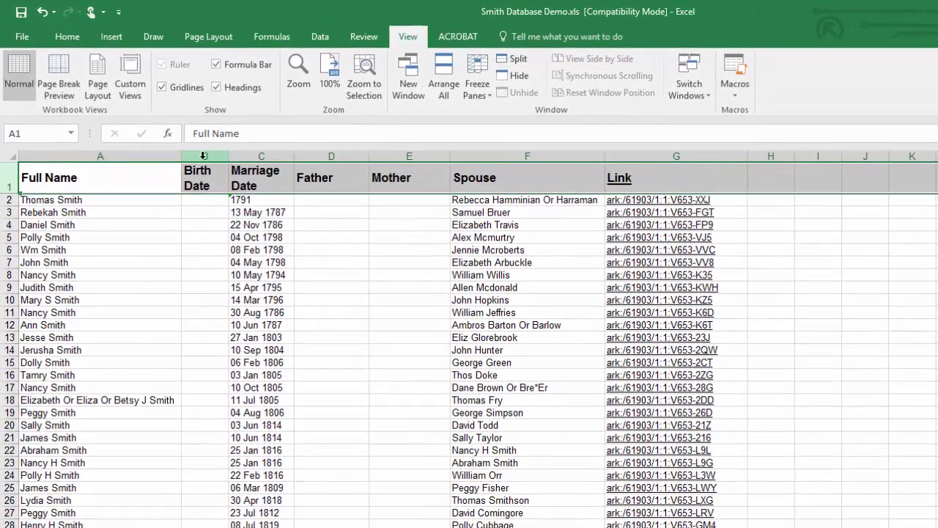
Insert a blank sheet column at B, ahead of Birth Date
{"action": "left_click", "coordinate": [204, 155]}
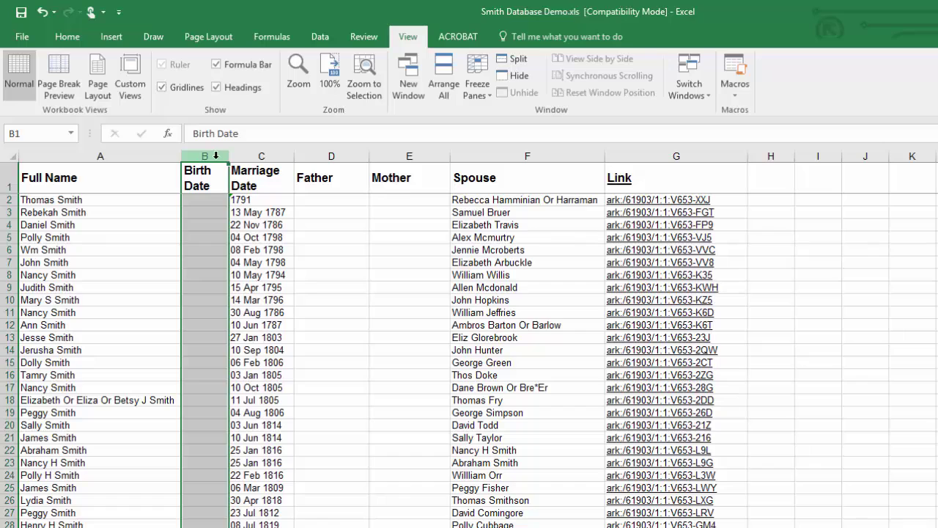
{"action": "left_click", "coordinate": [67, 36]}
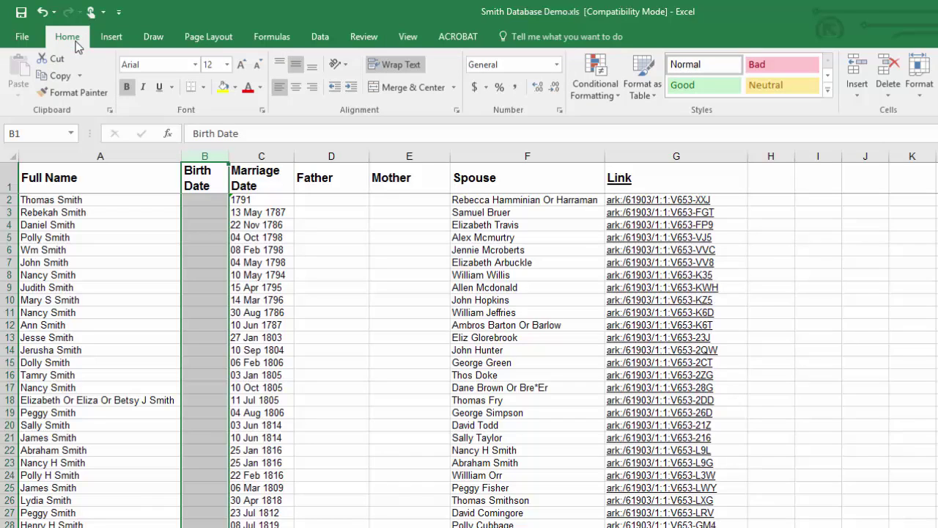
{"action": "left_click", "coordinate": [858, 96]}
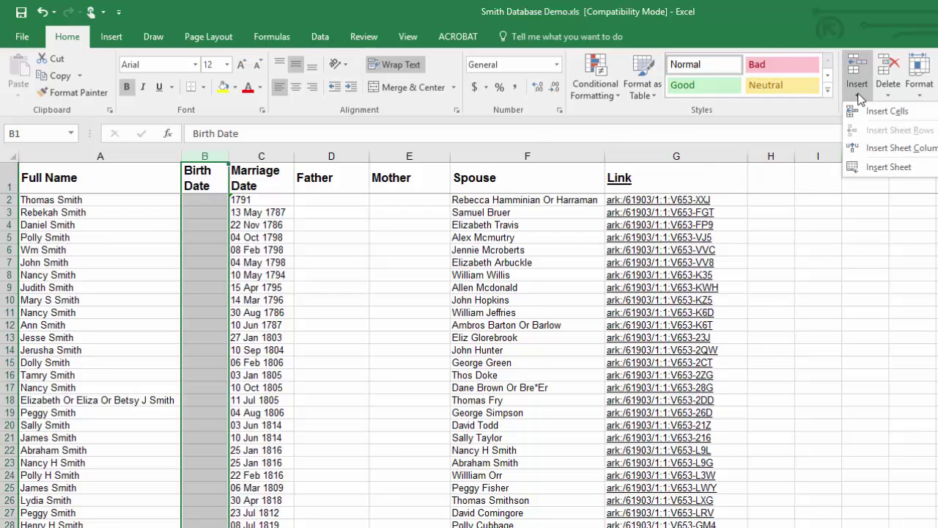
{"action": "left_click", "coordinate": [879, 148]}
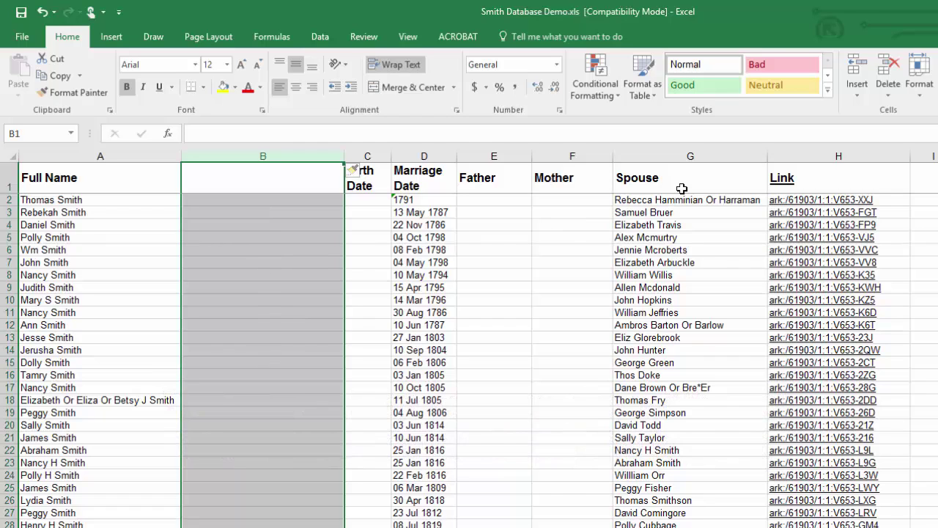
Cut the Spouse column and paste it into column B
{"action": "left_click", "coordinate": [688, 155]}
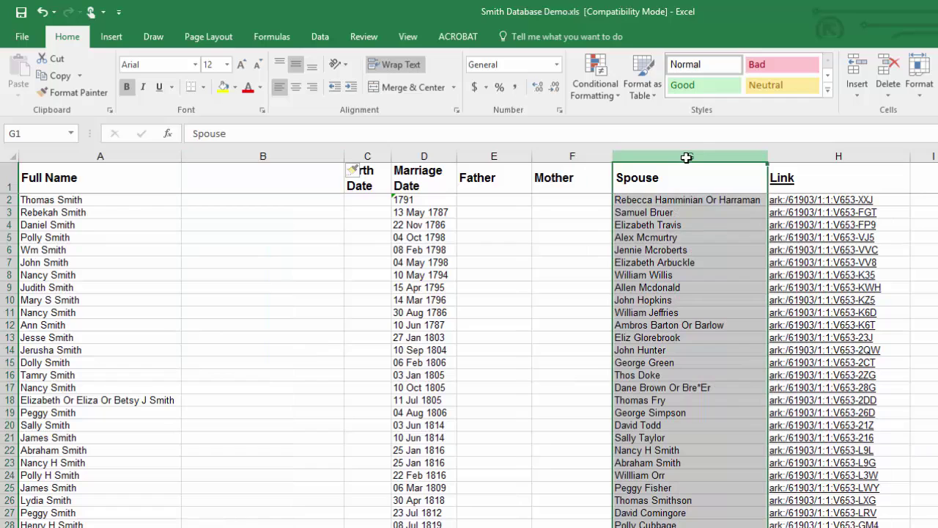
{"action": "key", "text": "ctrl+x"}
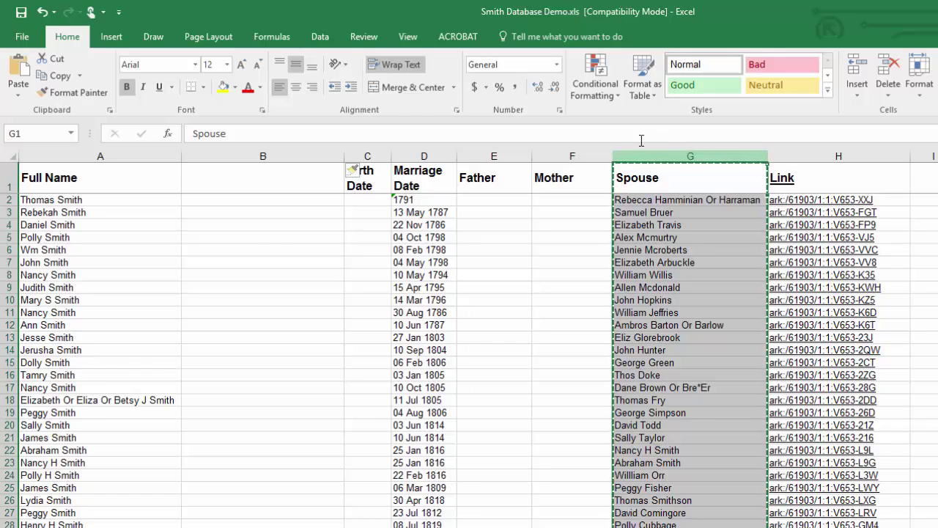
{"action": "left_click", "coordinate": [268, 178]}
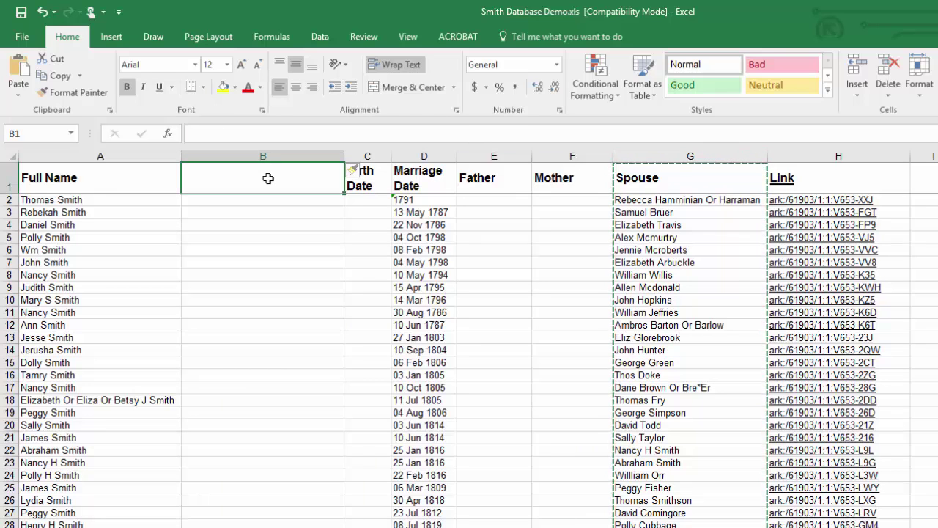
{"action": "key", "text": "ctrl+v"}
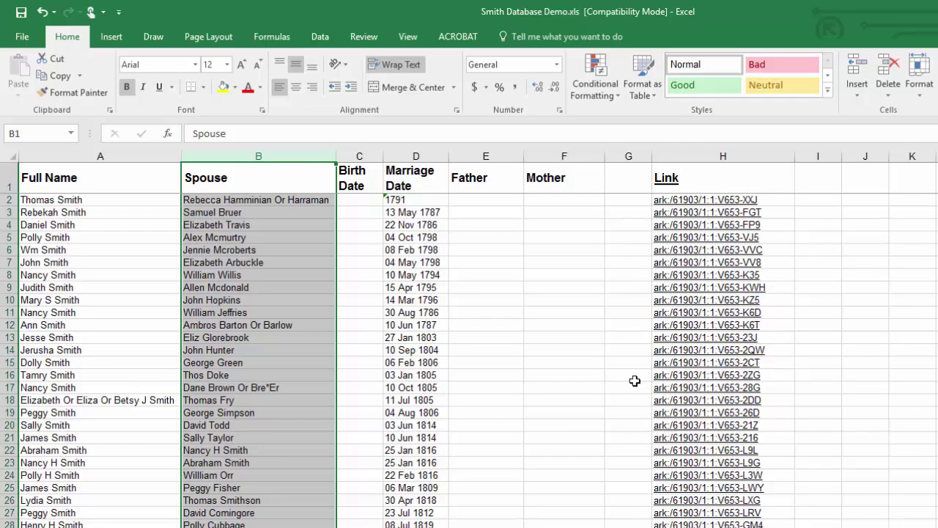
Delete the now-empty column G
{"action": "left_click", "coordinate": [626, 155]}
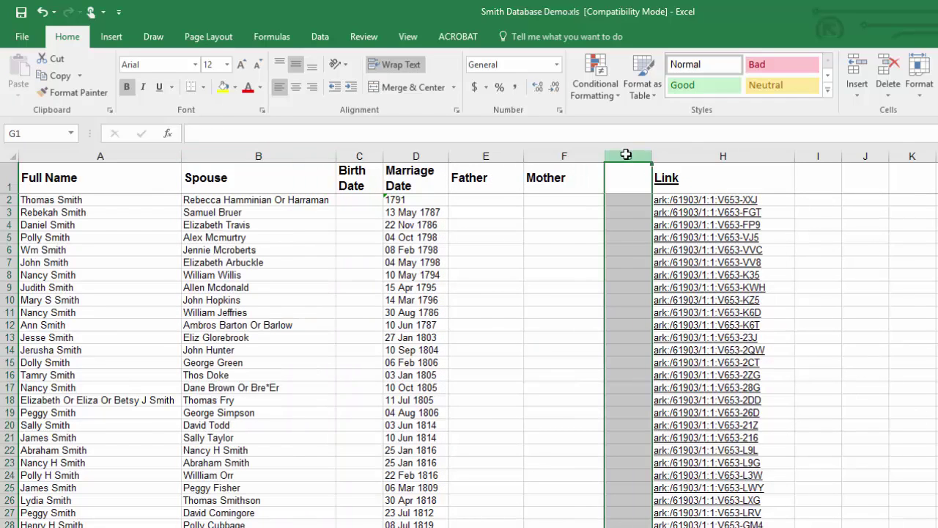
{"action": "left_click", "coordinate": [888, 77]}
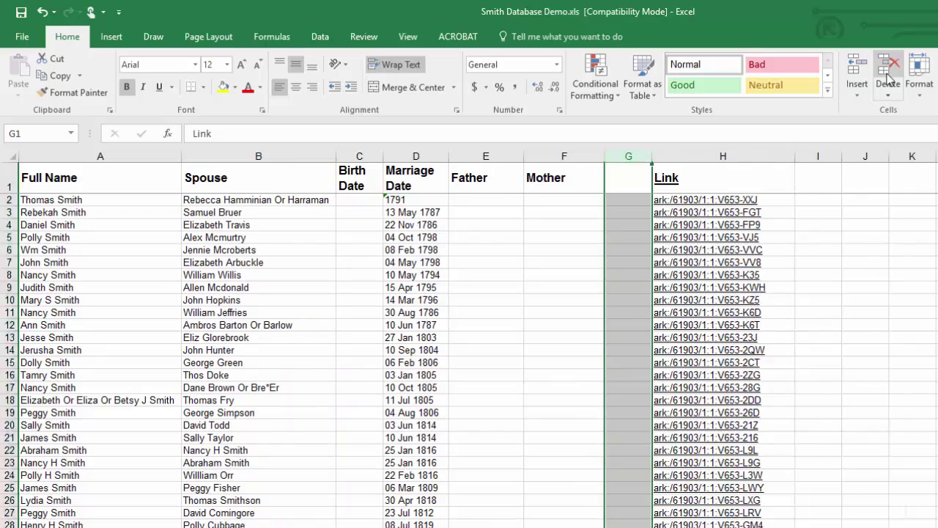
{"action": "left_click", "coordinate": [912, 411]}
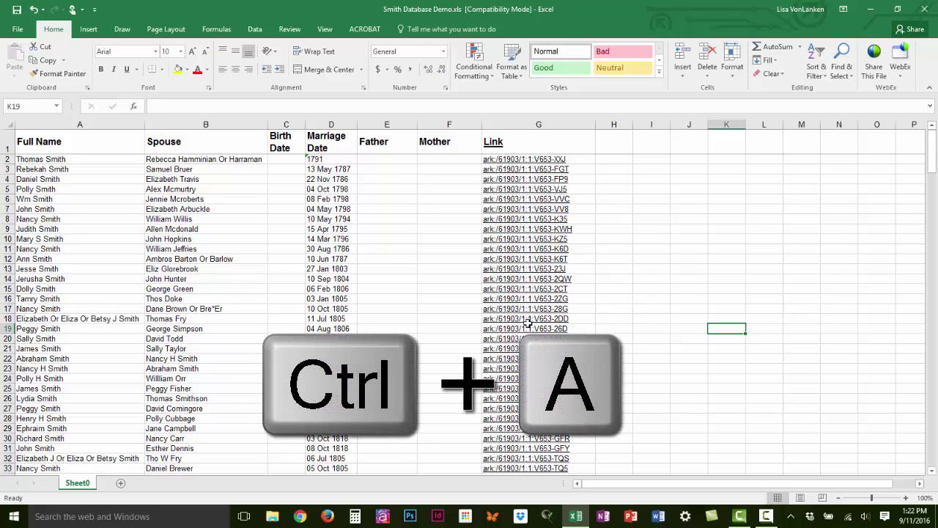
Custom-sort the whole sheet, with headers, by Full Name then Spouse, A to Z
{"action": "key", "text": "ctrl+a"}
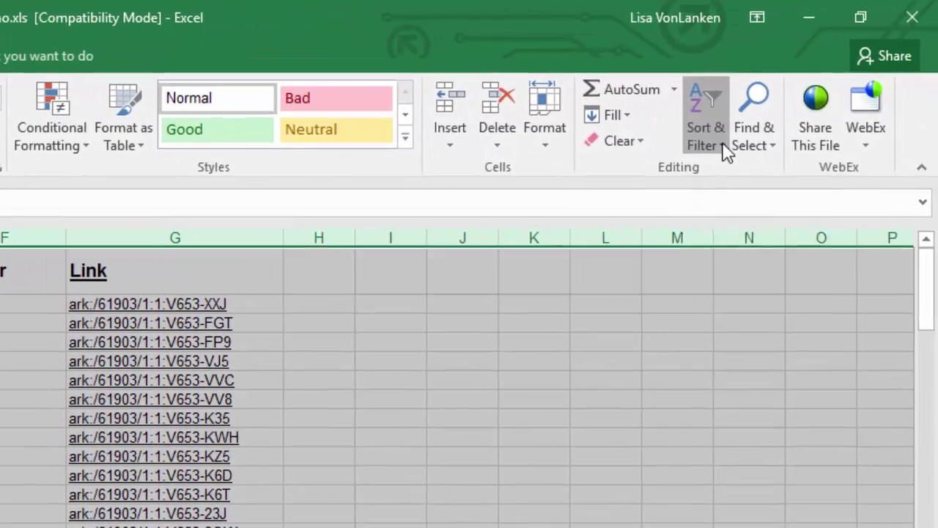
{"action": "left_click", "coordinate": [788, 106]}
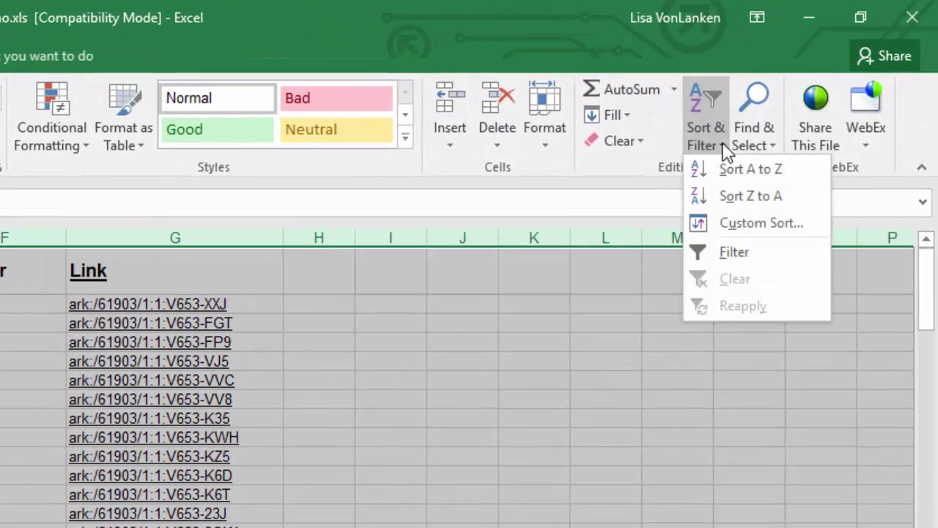
{"action": "left_click", "coordinate": [731, 222]}
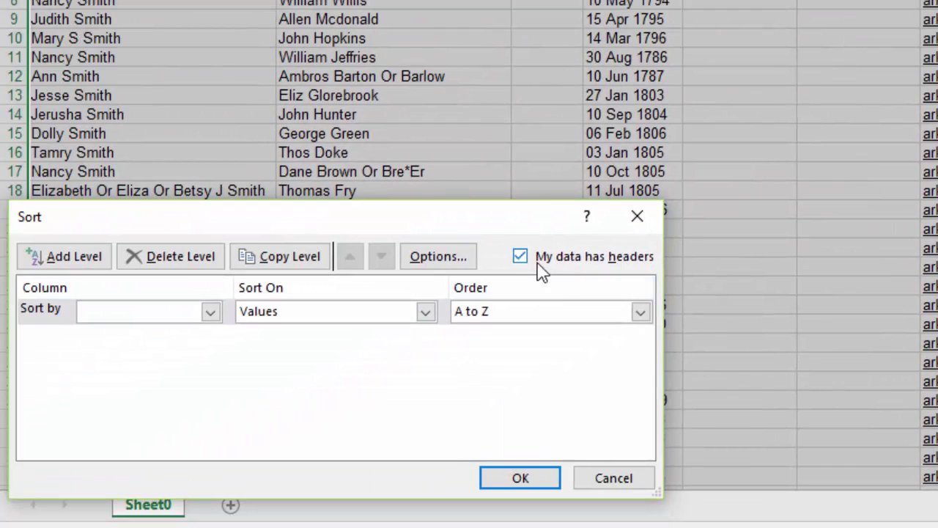
{"action": "left_click", "coordinate": [520, 262]}
{"action": "left_click", "coordinate": [520, 256]}
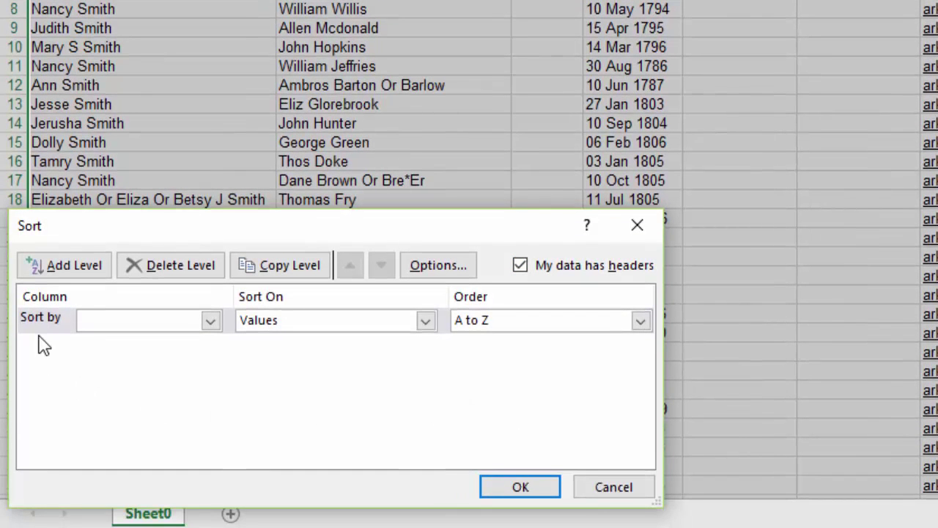
{"action": "left_click", "coordinate": [211, 321]}
{"action": "left_click", "coordinate": [153, 342]}
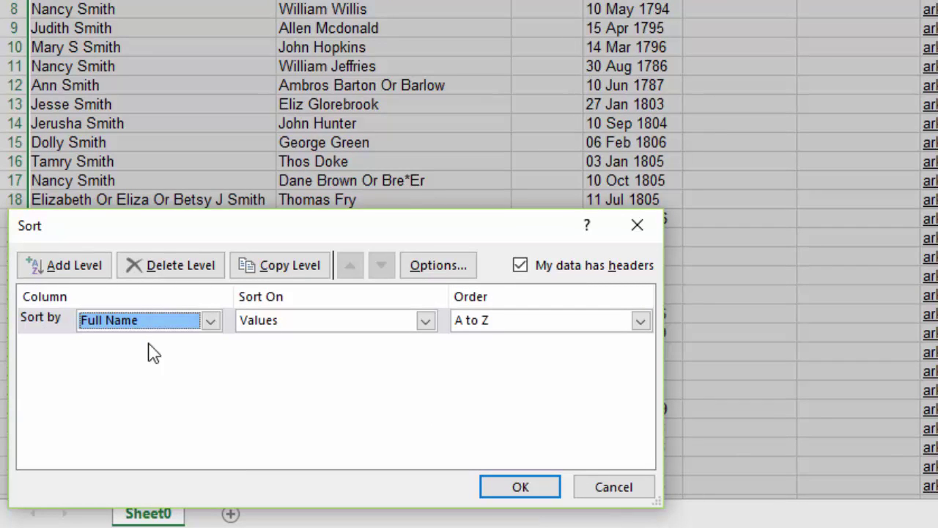
{"action": "left_click", "coordinate": [91, 275]}
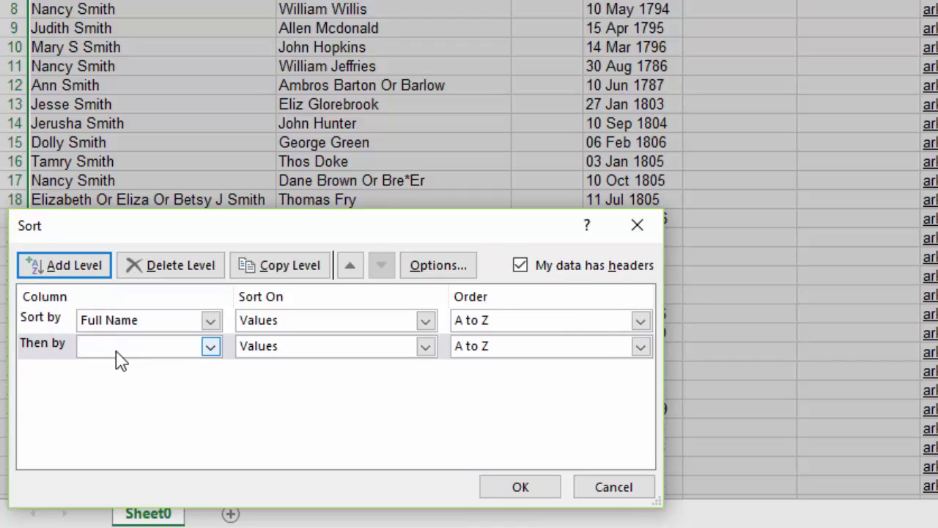
{"action": "left_click", "coordinate": [211, 347]}
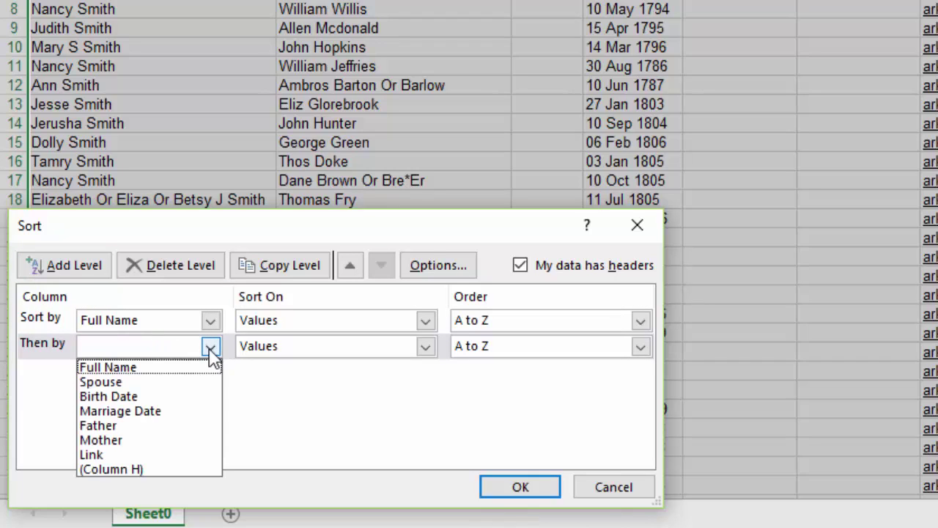
{"action": "left_click", "coordinate": [137, 381]}
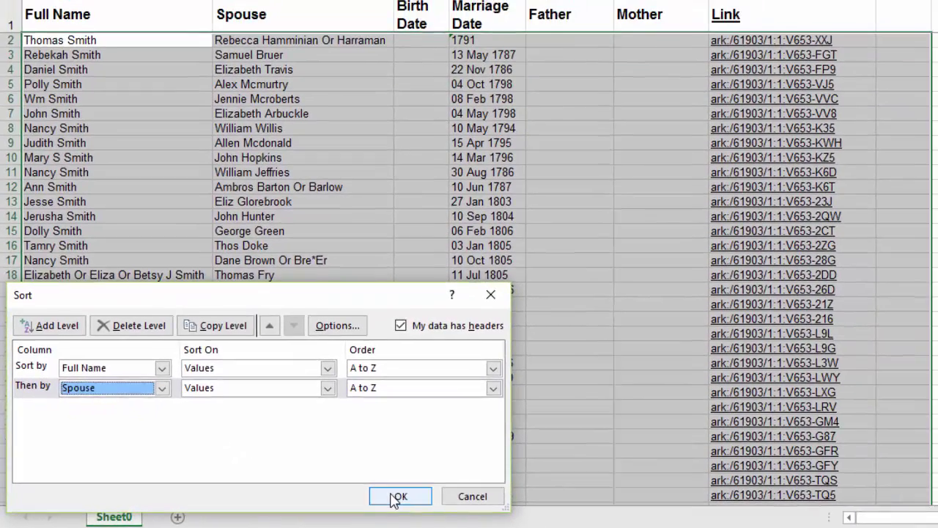
{"action": "left_click", "coordinate": [520, 487]}
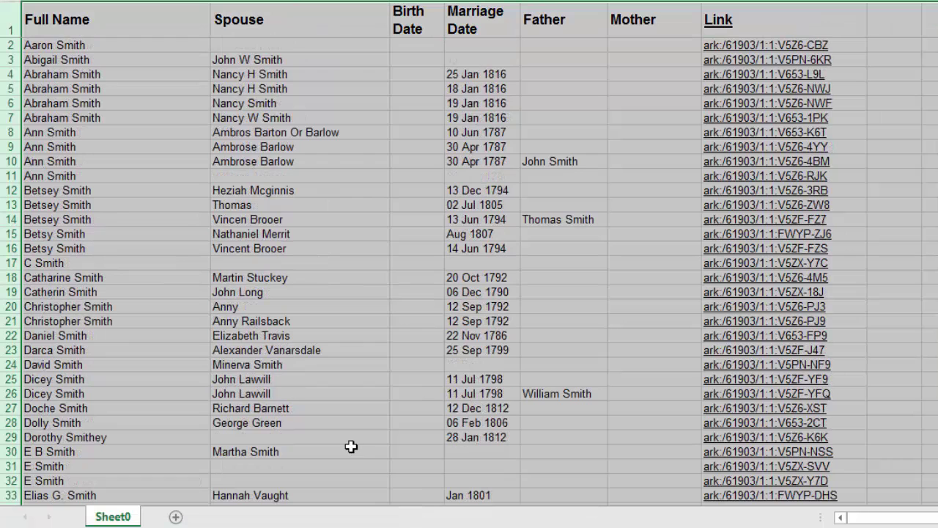
{"action": "left_click", "coordinate": [927, 349]}
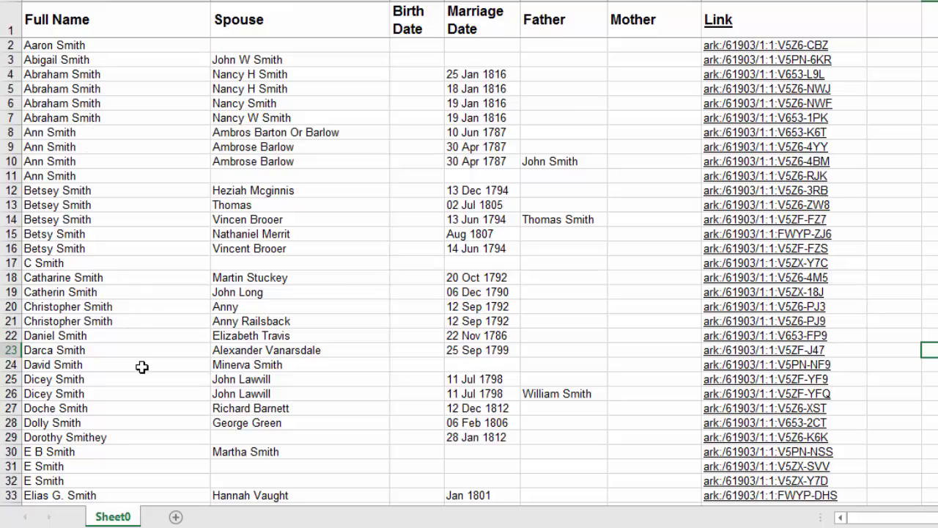
{"action": "scroll", "coordinate": [141, 367], "scroll_direction": "down", "scroll_amount": 19}
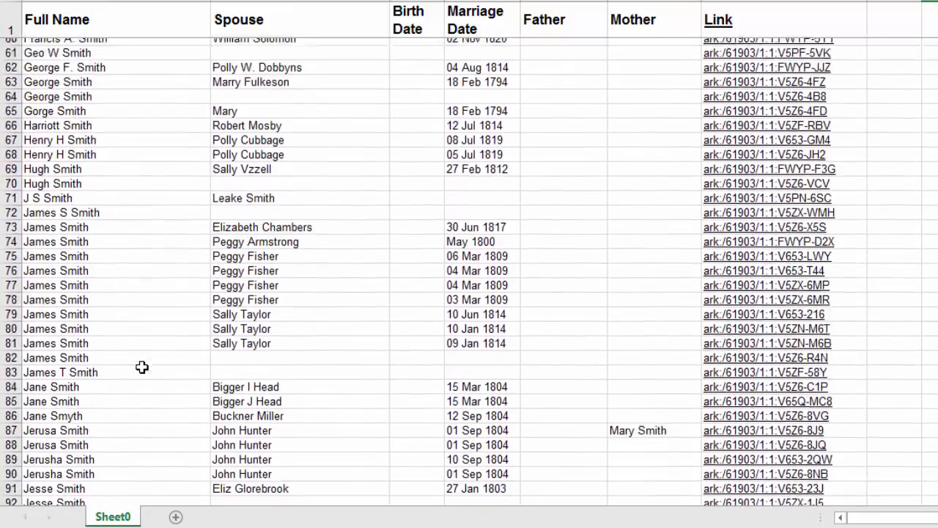
{"action": "scroll", "coordinate": [142, 367], "scroll_direction": "down", "scroll_amount": 10}
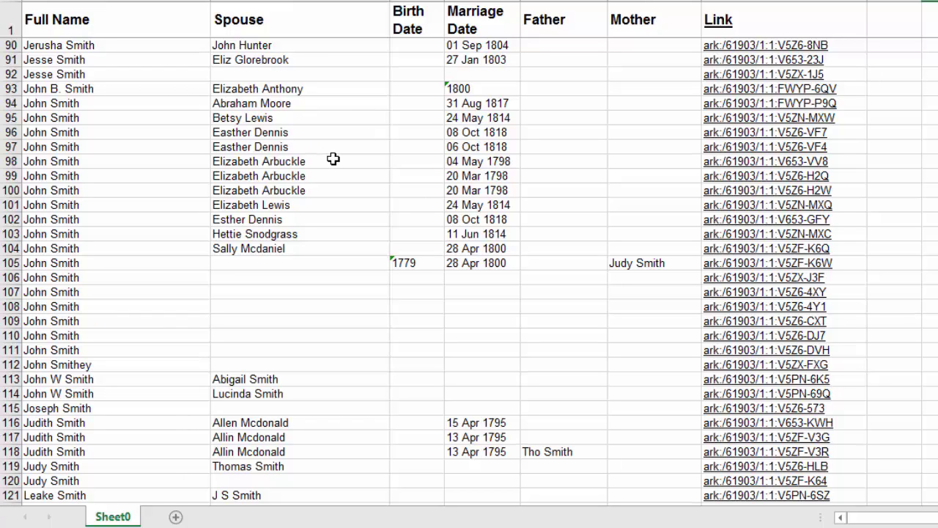
{"action": "scroll", "coordinate": [735, 350], "scroll_direction": "up", "scroll_amount": 14}
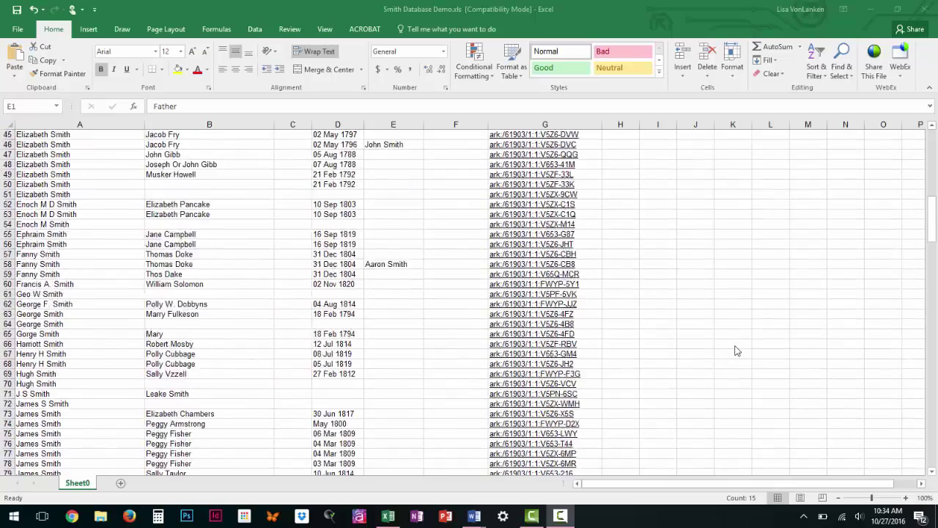
{"action": "scroll", "coordinate": [734, 350], "scroll_direction": "up", "scroll_amount": 15}
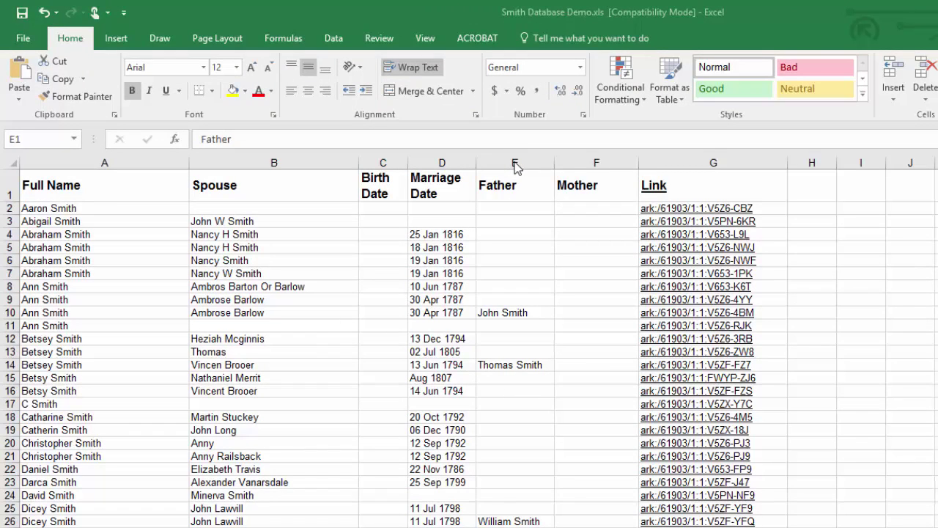
Insert a column before Father and enter the heading 'Year' in E1
{"action": "left_click", "coordinate": [515, 162]}
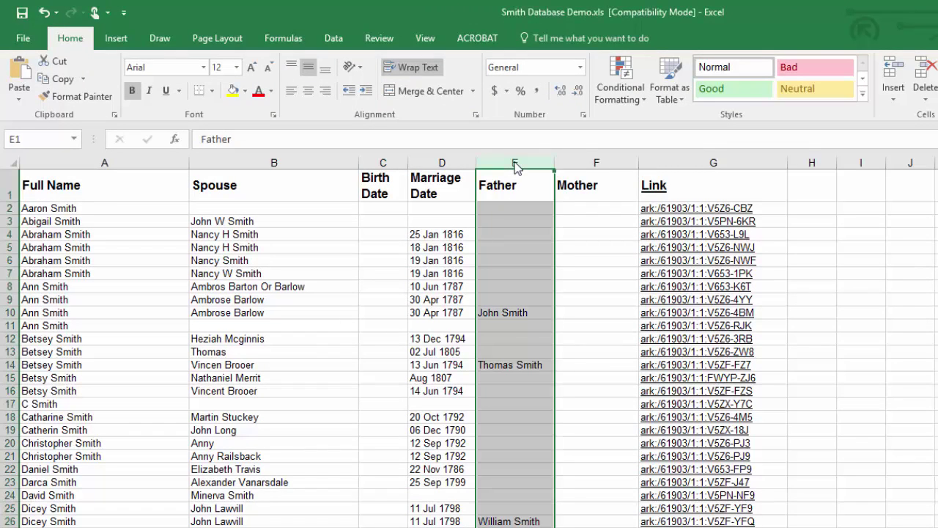
{"action": "left_click", "coordinate": [889, 71]}
{"action": "left_click", "coordinate": [511, 181]}
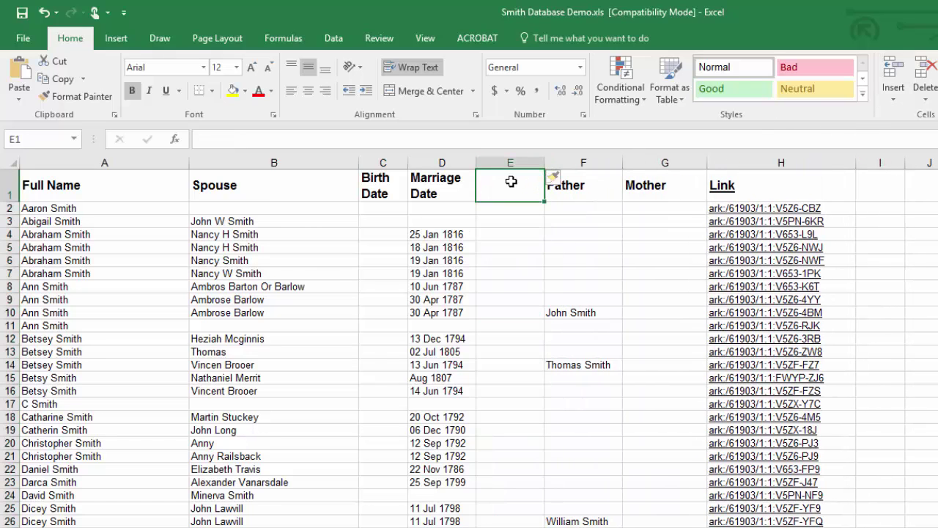
{"action": "type", "text": "Year"}
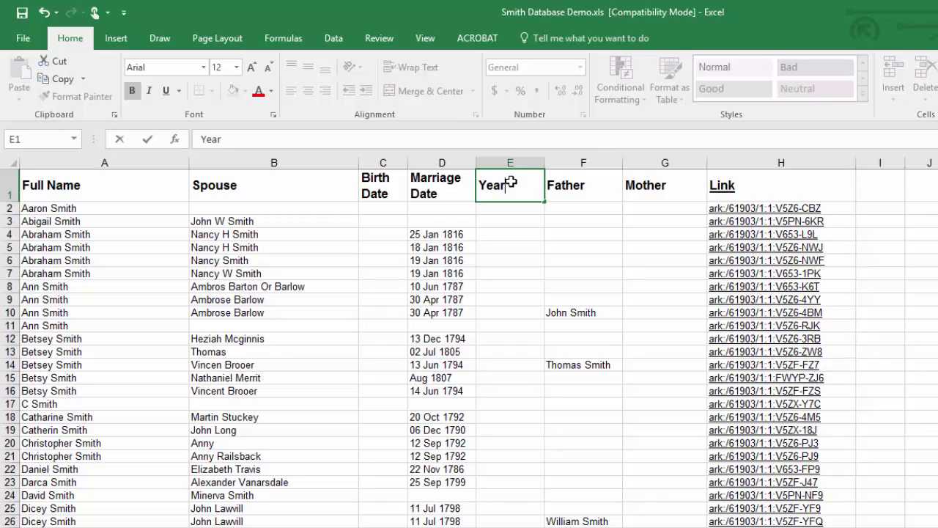
Confirm the Year heading, select marriage dates D2:D246 and launch Text to Columns
{"action": "key", "text": "ctrl+Return"}
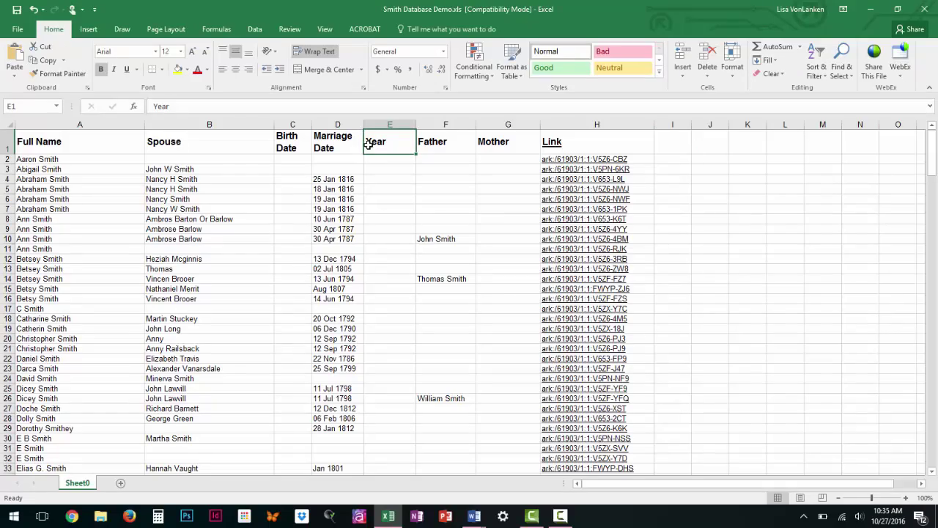
{"action": "left_click_drag", "start_coordinate": [338, 160], "coordinate": [352, 294]}
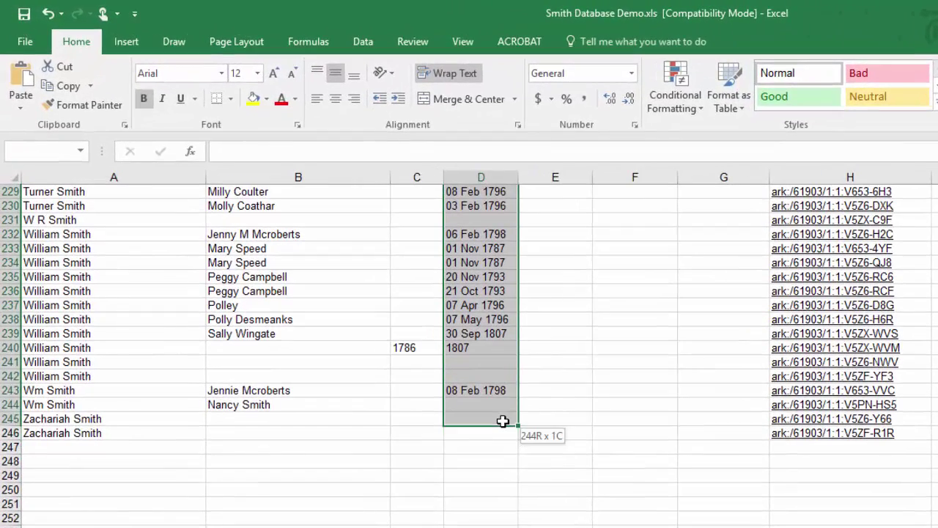
{"action": "left_click_drag", "start_coordinate": [503, 420], "coordinate": [501, 429]}
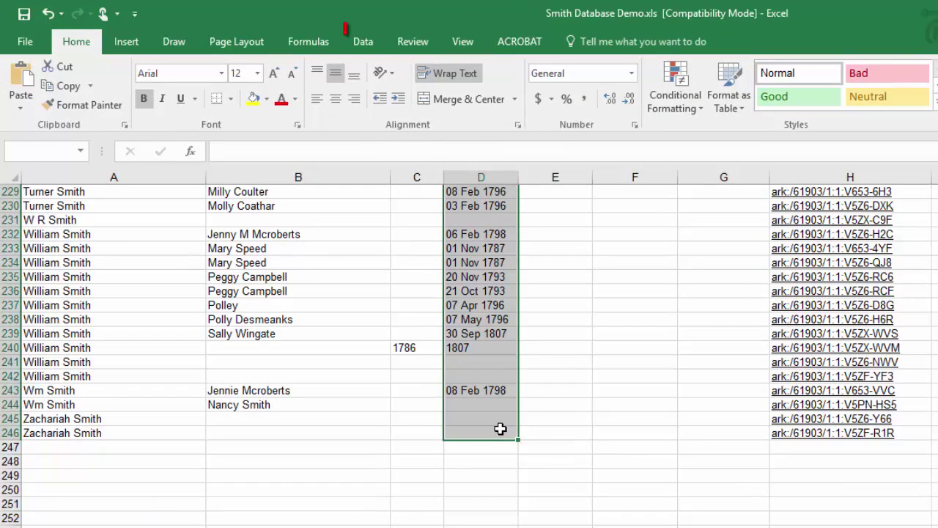
{"action": "left_click", "coordinate": [368, 42]}
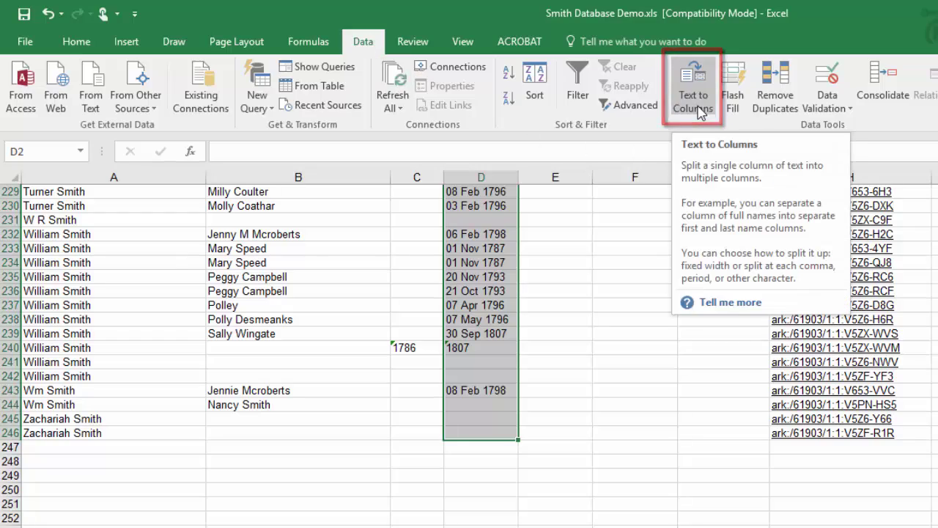
{"action": "left_click", "coordinate": [683, 86]}
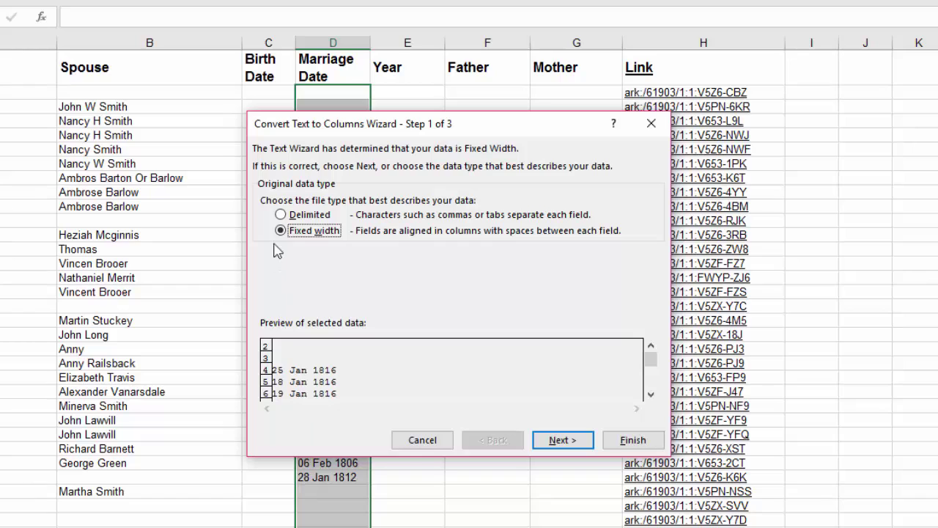
Choose Fixed width as the split type in the Text to Columns wizard
{"action": "left_click", "coordinate": [281, 216]}
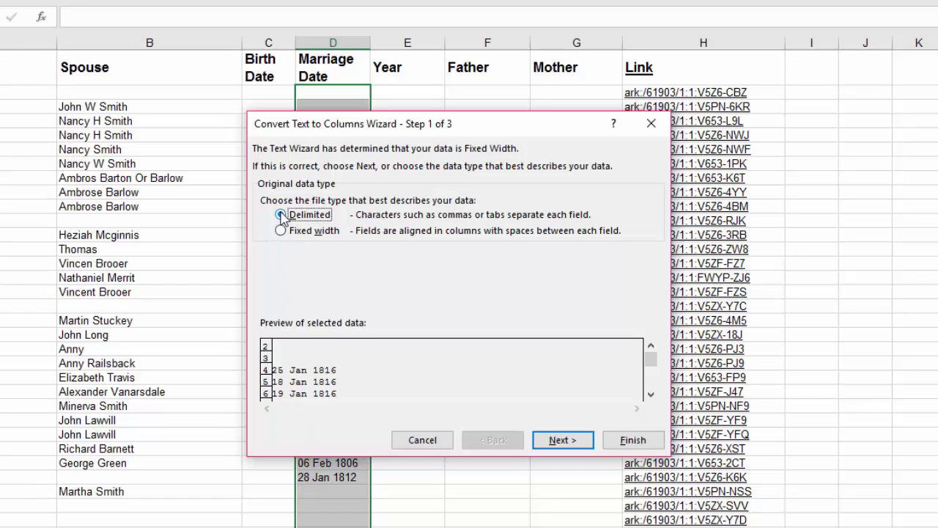
{"action": "left_click", "coordinate": [283, 231]}
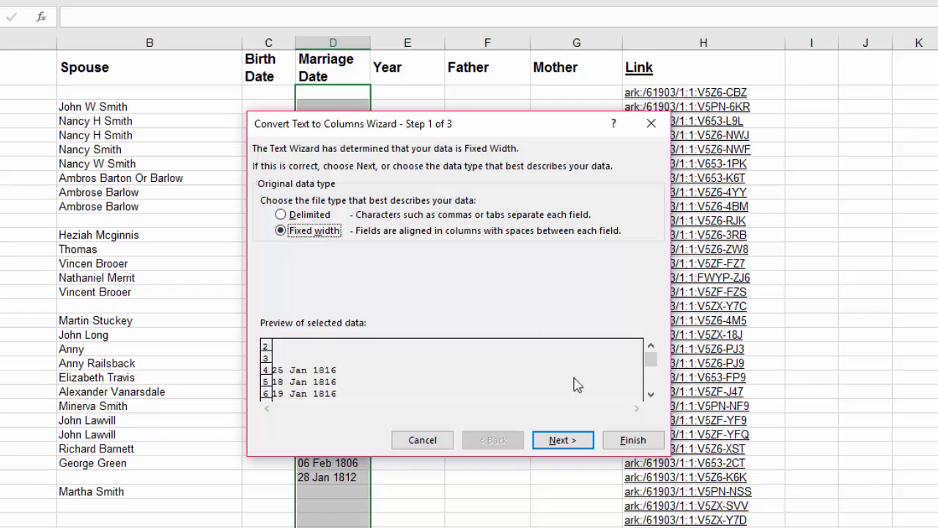
{"action": "left_click", "coordinate": [576, 441]}
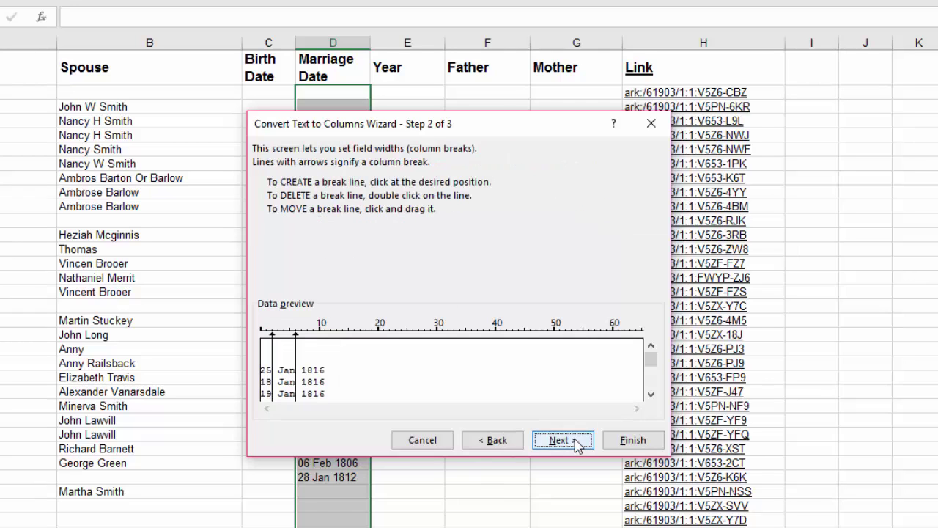
Keep a single column break just before the year, then advance to Step 3
{"action": "double_click", "coordinate": [273, 356]}
{"action": "left_click", "coordinate": [296, 355]}
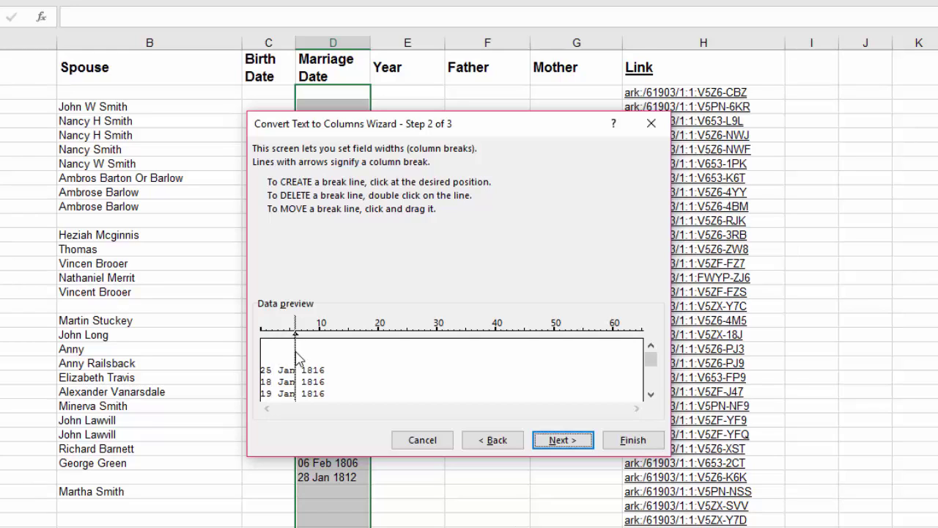
{"action": "left_click_drag", "start_coordinate": [296, 354], "coordinate": [301, 359]}
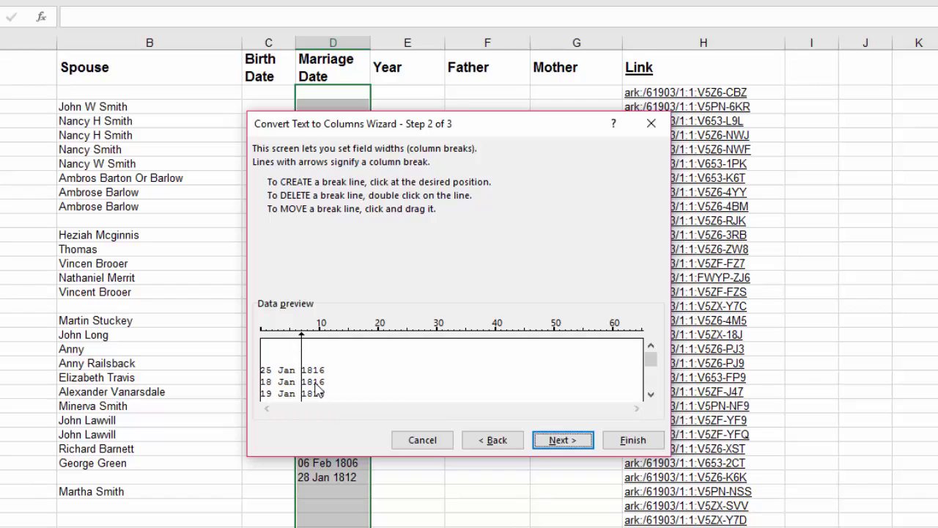
{"action": "left_click", "coordinate": [561, 443]}
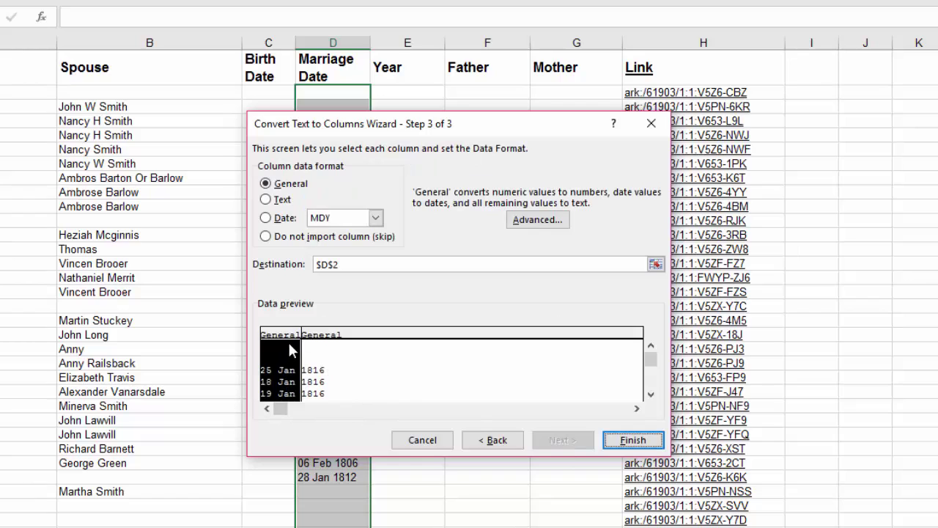
Set both the day-and-month and year preview columns to Text format and finish the split
{"action": "left_click", "coordinate": [313, 344]}
{"action": "left_click", "coordinate": [279, 353]}
{"action": "left_click", "coordinate": [271, 203]}
{"action": "left_click", "coordinate": [315, 378]}
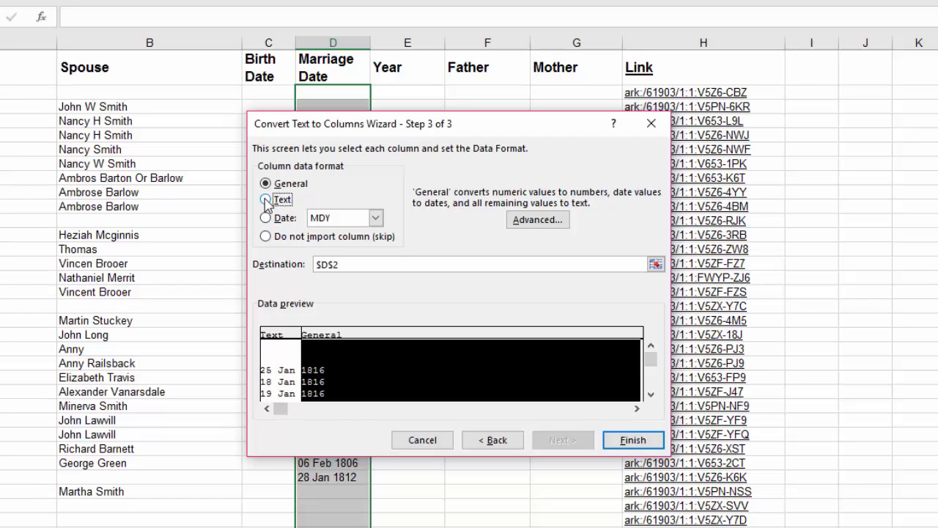
{"action": "left_click", "coordinate": [267, 201]}
{"action": "left_click", "coordinate": [280, 375]}
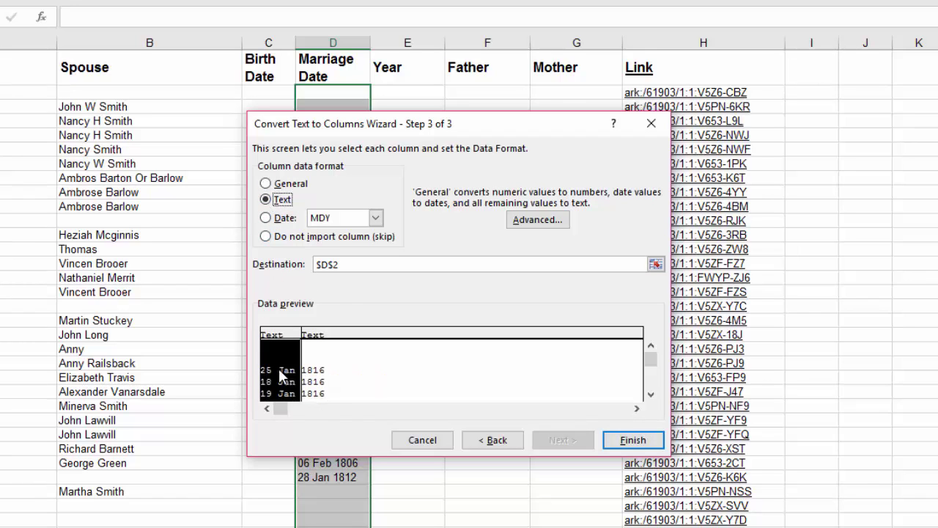
{"action": "left_click", "coordinate": [316, 379]}
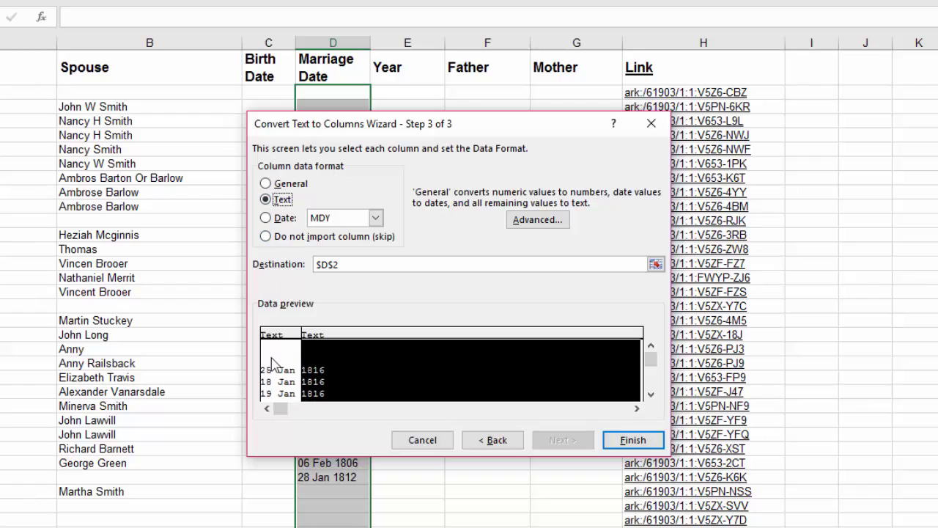
{"action": "left_click", "coordinate": [272, 363]}
{"action": "left_click", "coordinate": [331, 375]}
{"action": "left_click", "coordinate": [633, 441]}
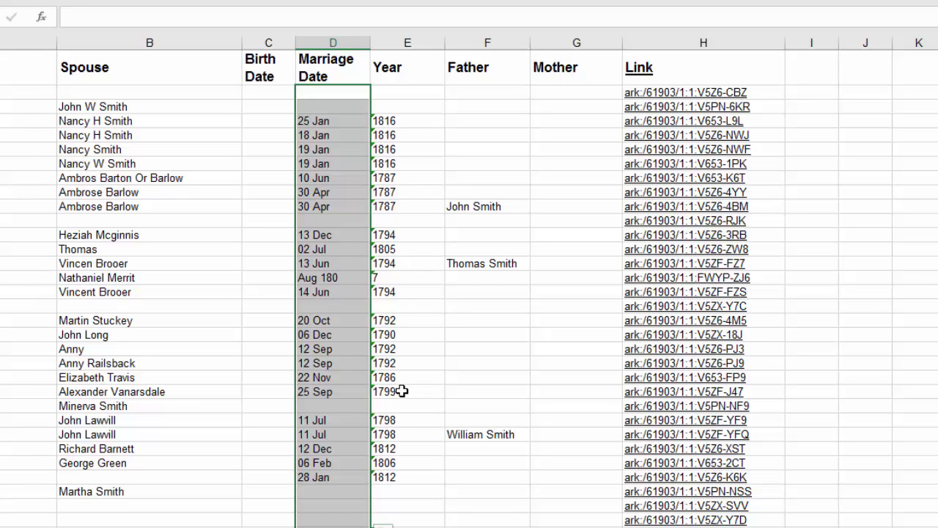
Change the Year cell reading 7 to 1807 and trim the 'Aug 180' date to 'Aug'
{"action": "left_click", "coordinate": [395, 278]}
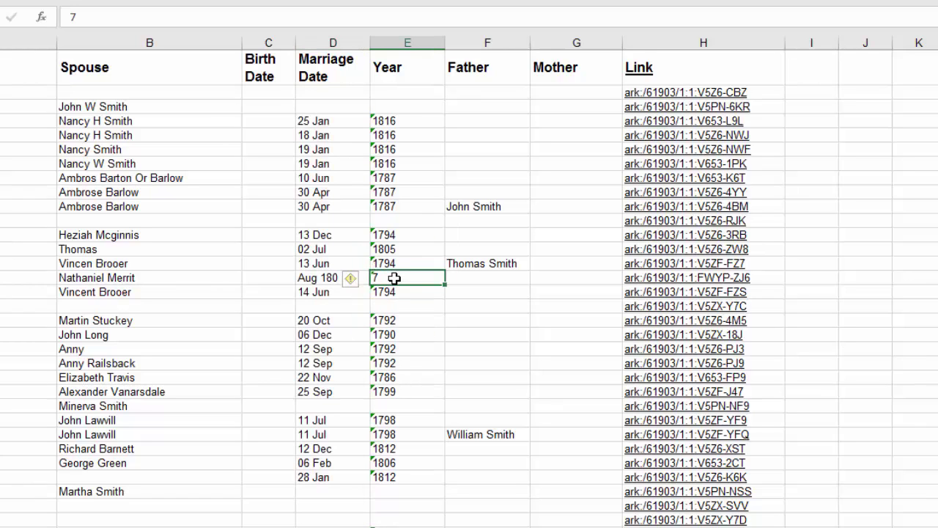
{"action": "left_click", "coordinate": [469, 322]}
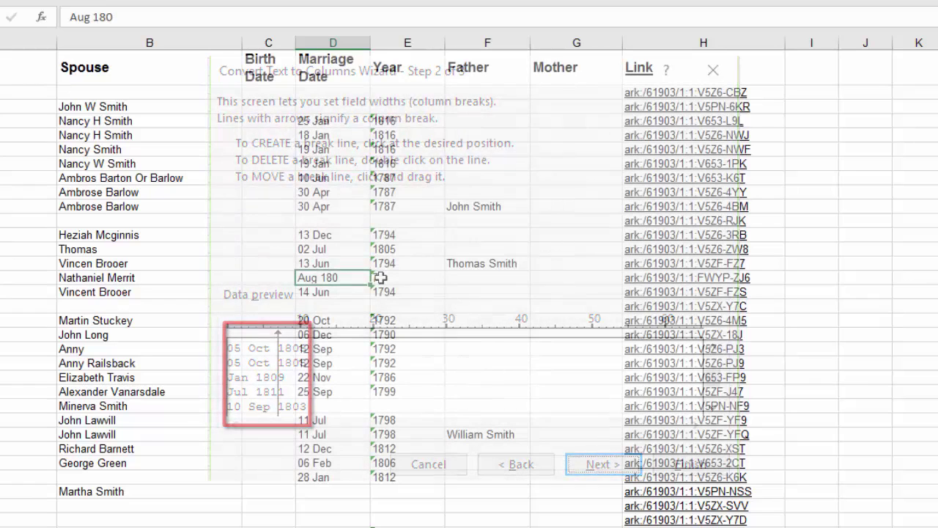
{"action": "left_click", "coordinate": [380, 277]}
{"action": "type", "text": "1807"}
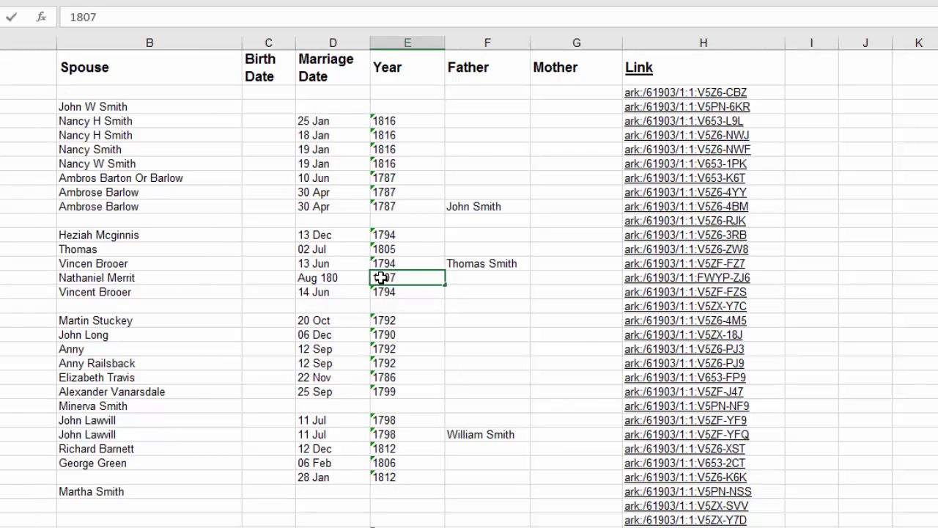
{"action": "key", "text": "Left"}
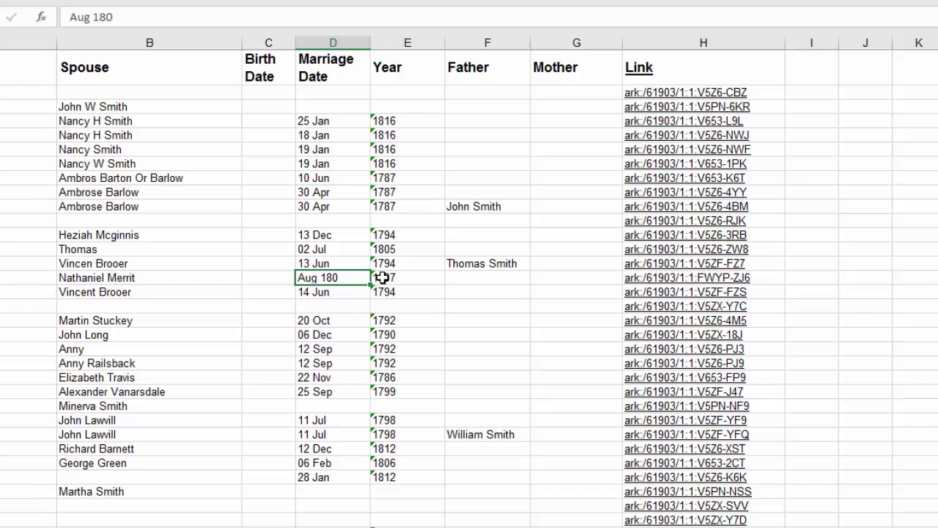
{"action": "left_click", "coordinate": [146, 16]}
{"action": "key", "text": "BackSpace"}
{"action": "key", "text": "BackSpace"}
{"action": "key", "text": "BackSpace"}
{"action": "key", "text": "BackSpace"}
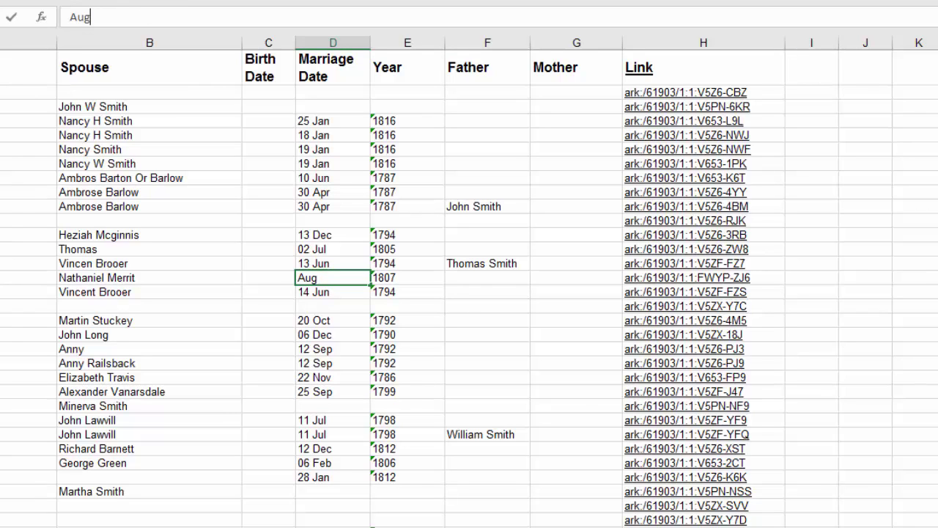
{"action": "left_click", "coordinate": [468, 391]}
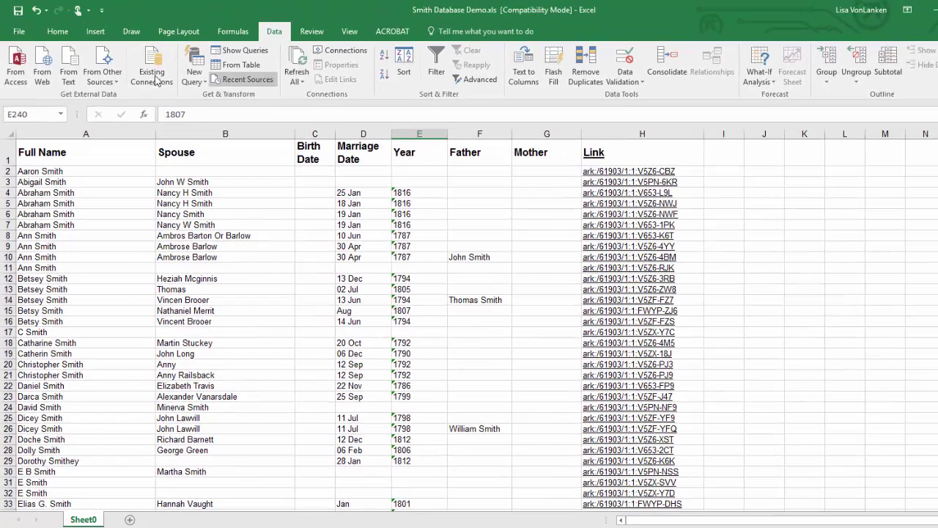
Select the entire data table and bring up Custom Sort
{"action": "left_click", "coordinate": [53, 33]}
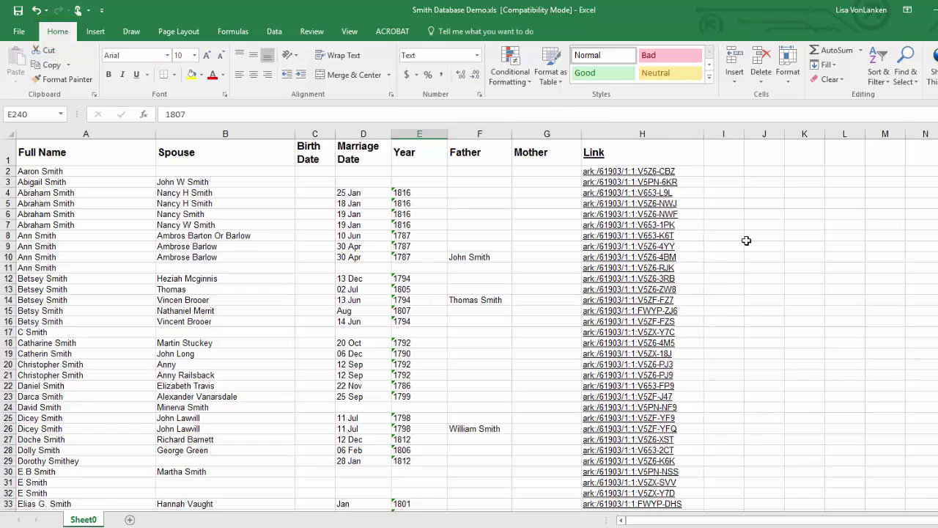
{"action": "key", "text": "ctrl+a"}
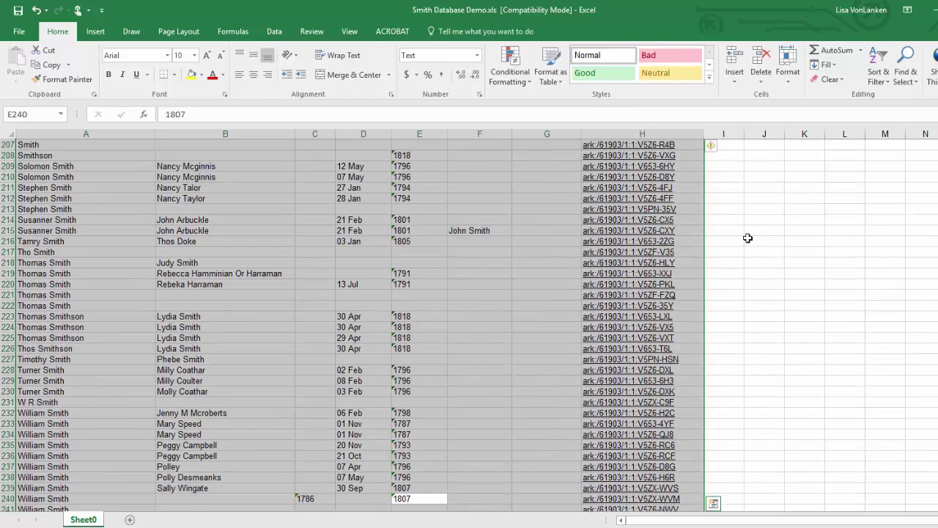
{"action": "left_click", "coordinate": [879, 76]}
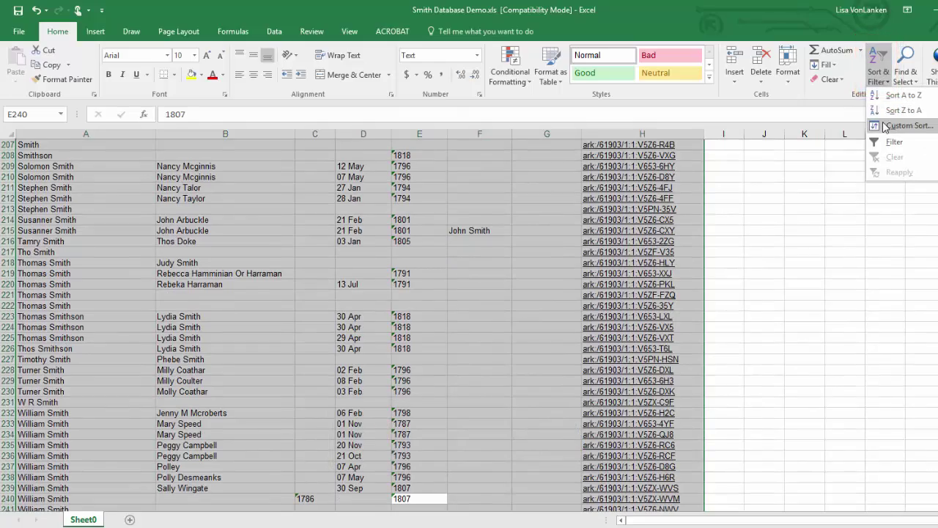
{"action": "left_click", "coordinate": [907, 126]}
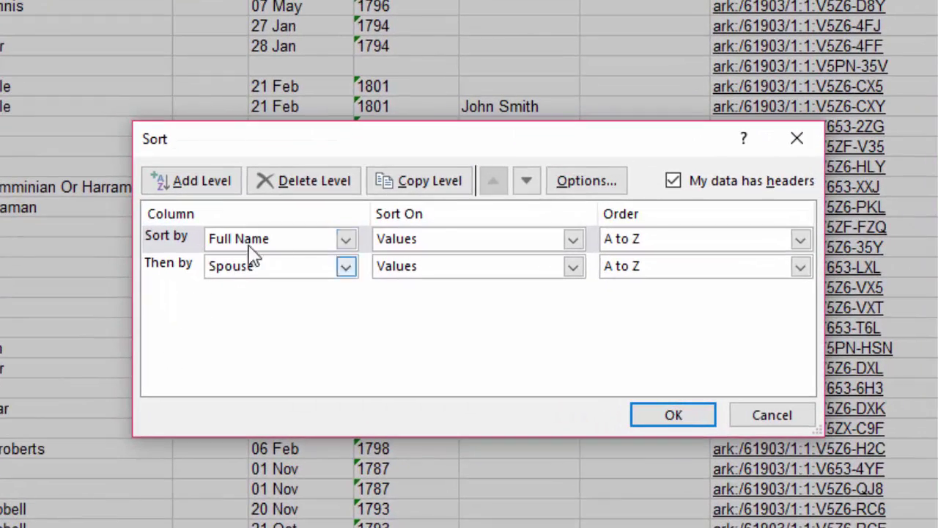
Sort by Year, then Full Name, then Spouse, treating text-stored years as numbers
{"action": "left_click", "coordinate": [347, 240]}
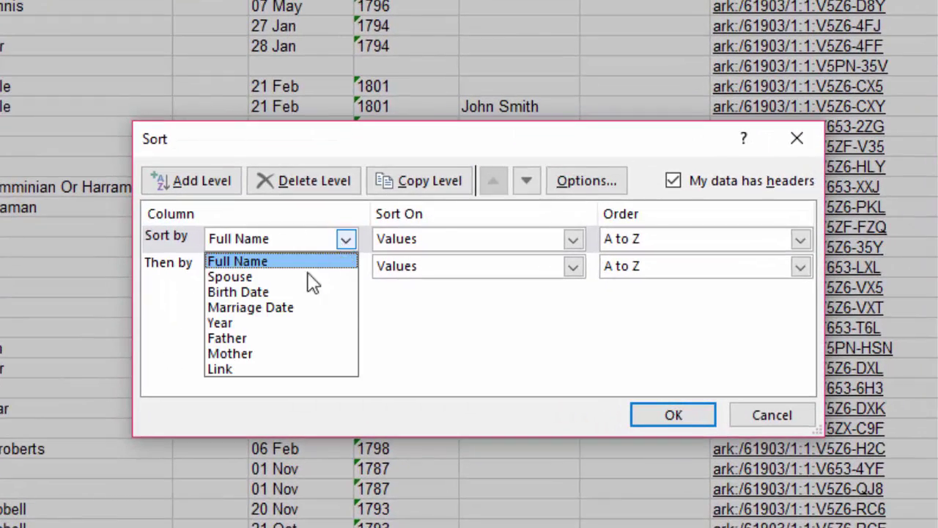
{"action": "left_click", "coordinate": [282, 323]}
{"action": "left_click", "coordinate": [346, 267]}
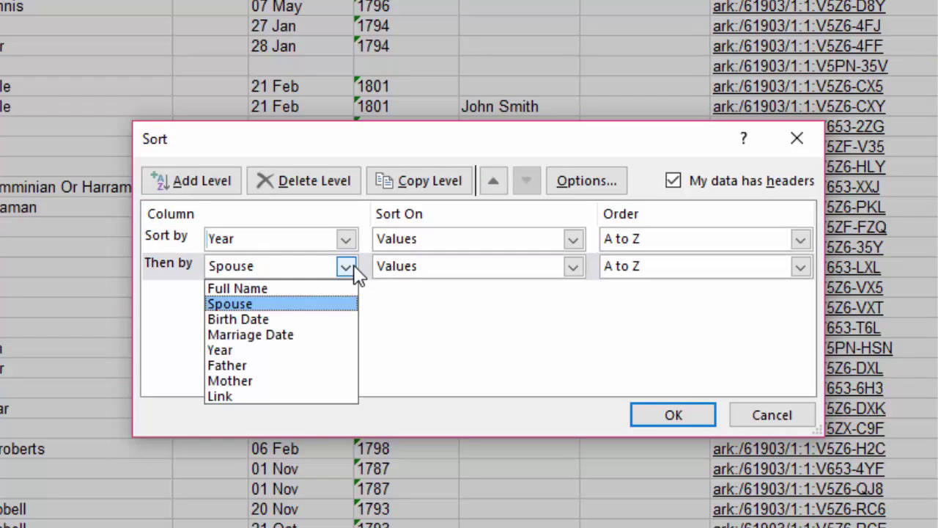
{"action": "left_click", "coordinate": [327, 288]}
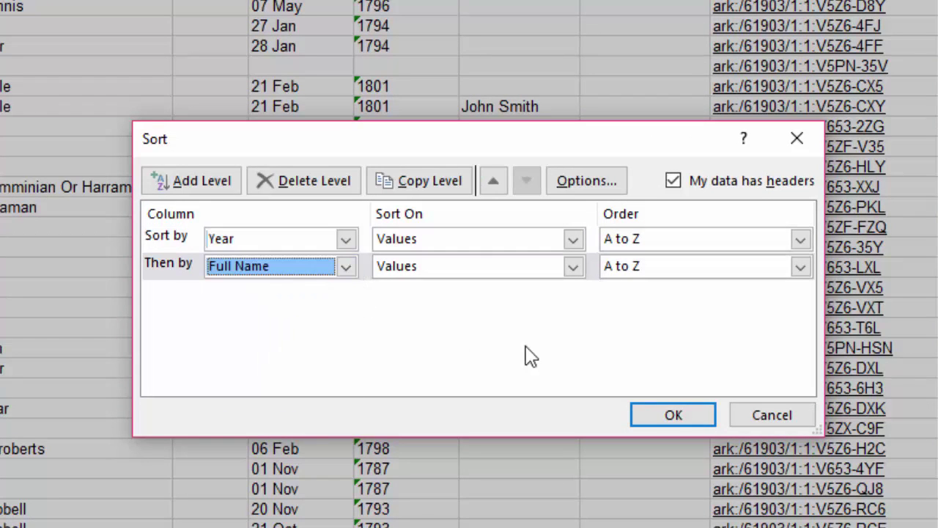
{"action": "left_click", "coordinate": [216, 186]}
{"action": "left_click", "coordinate": [346, 293]}
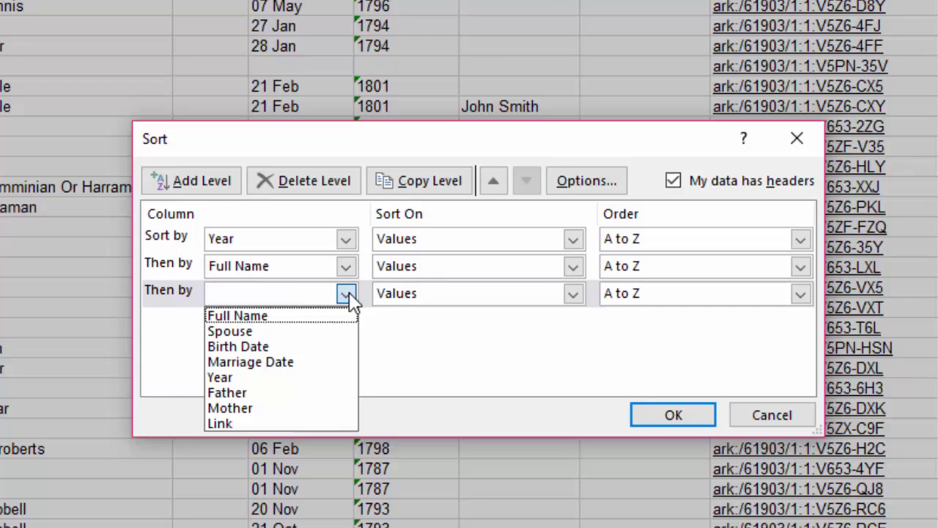
{"action": "left_click", "coordinate": [293, 332]}
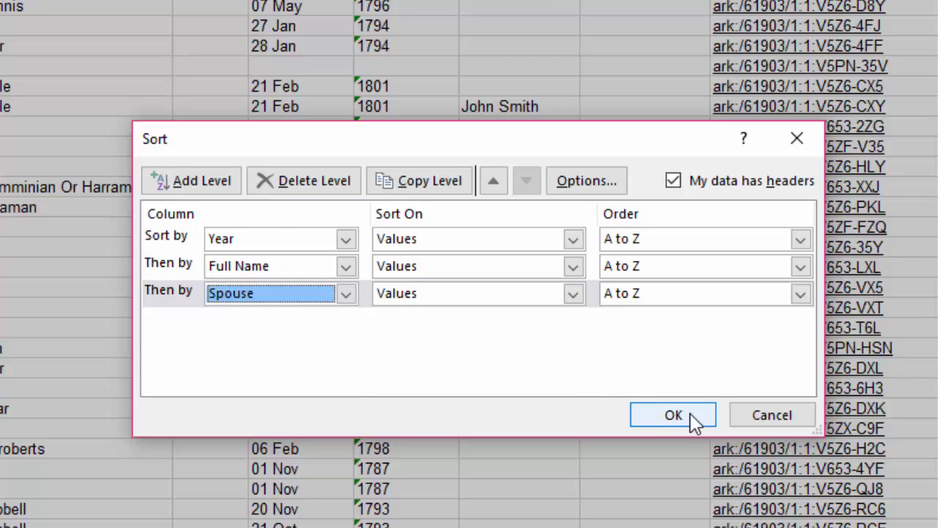
{"action": "left_click", "coordinate": [689, 415]}
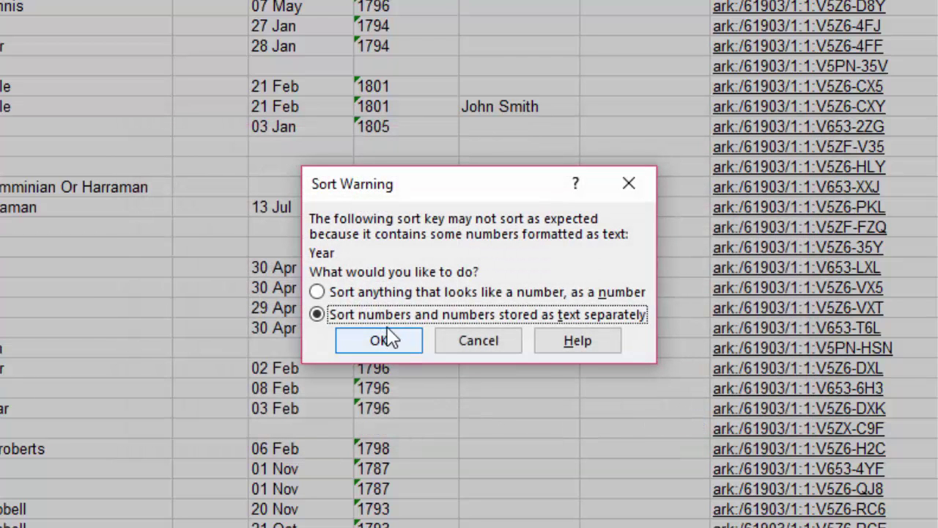
{"action": "left_click", "coordinate": [317, 292]}
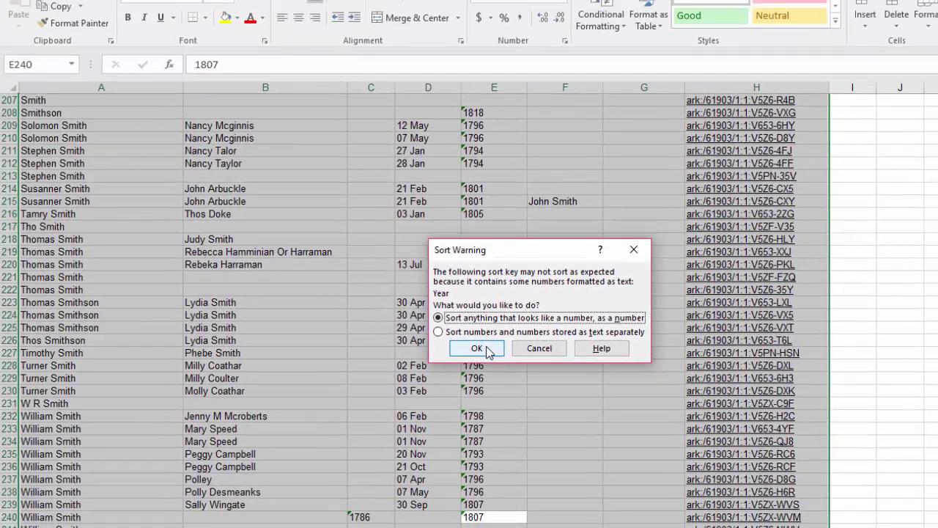
Confirm the Sort Warning and return to the top, where the three 1786 marriages lead
{"action": "left_click", "coordinate": [487, 349]}
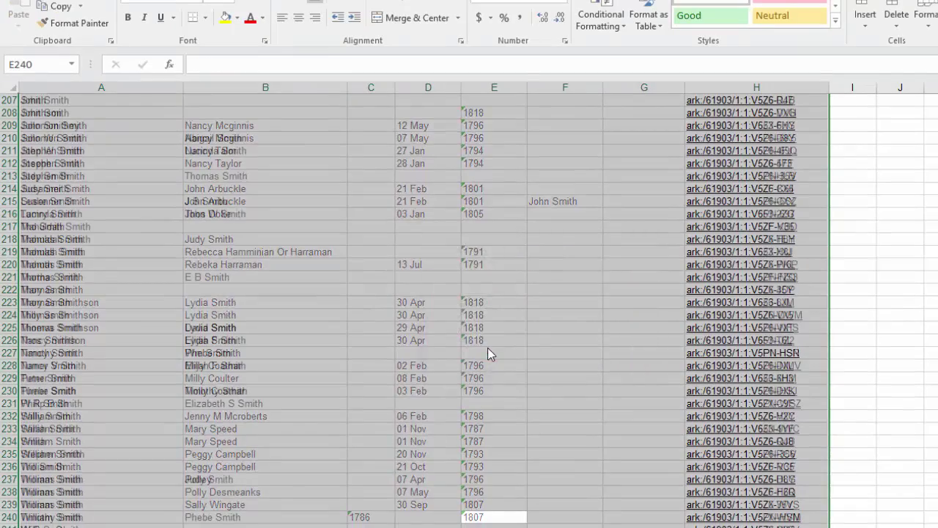
{"action": "scroll", "coordinate": [487, 347], "scroll_direction": "up", "scroll_amount": 12}
{"action": "scroll", "coordinate": [487, 347], "scroll_direction": "up", "scroll_amount": 20}
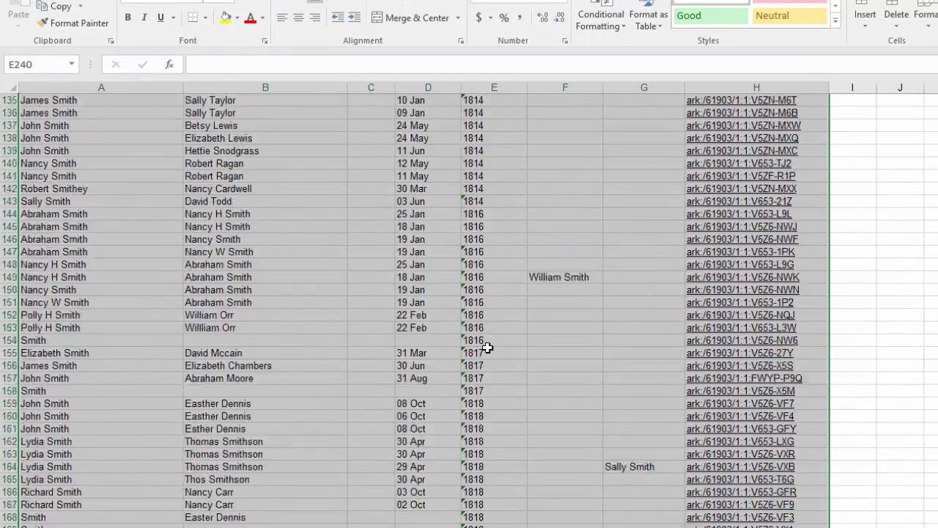
{"action": "scroll", "coordinate": [487, 347], "scroll_direction": "up", "scroll_amount": 5}
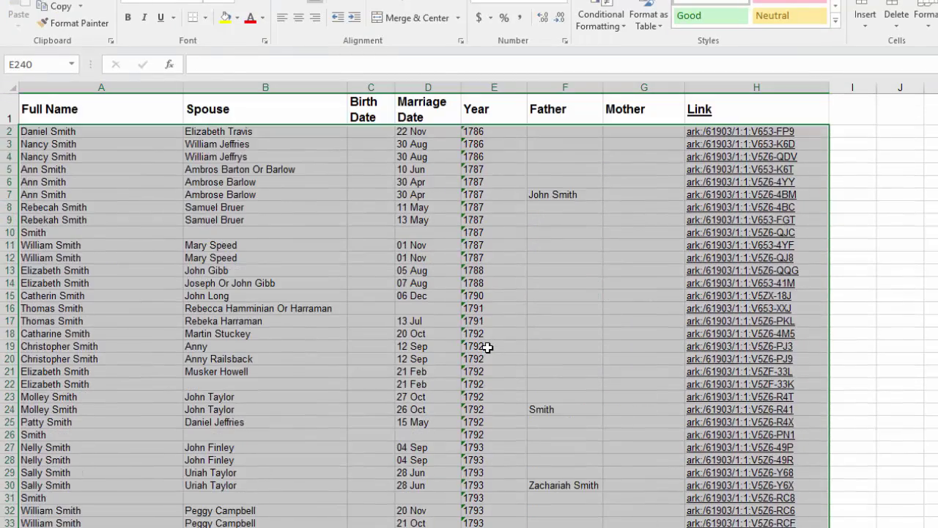